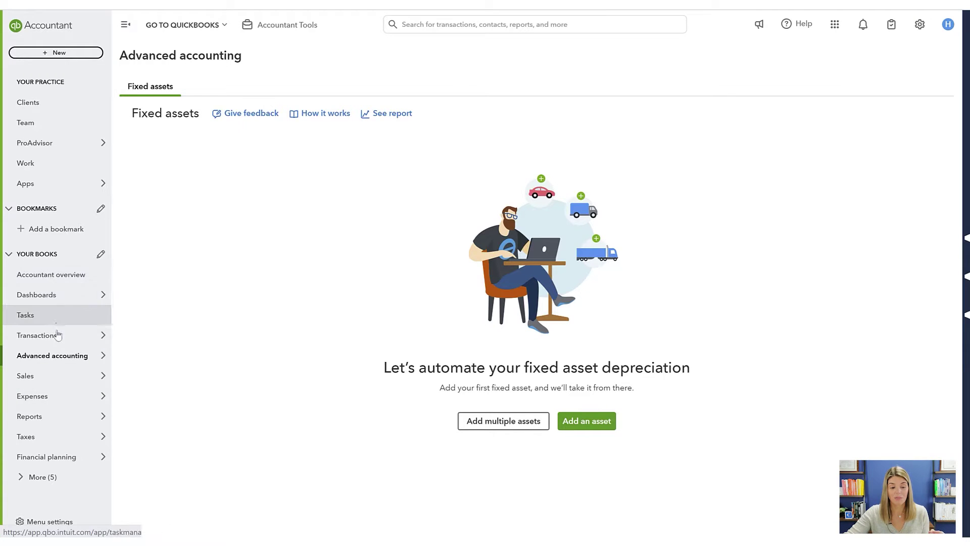
pyautogui.moveTo(50, 407)
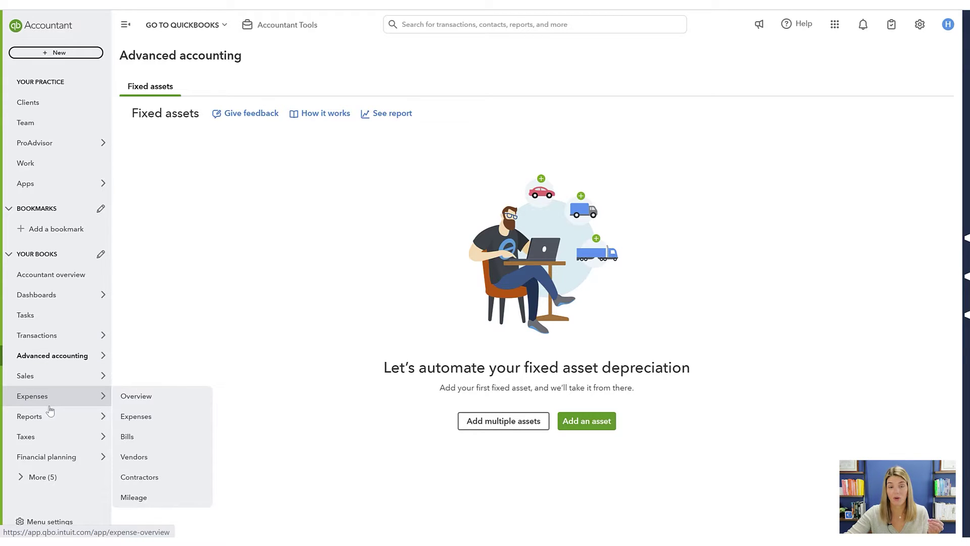
pyautogui.moveTo(59, 362)
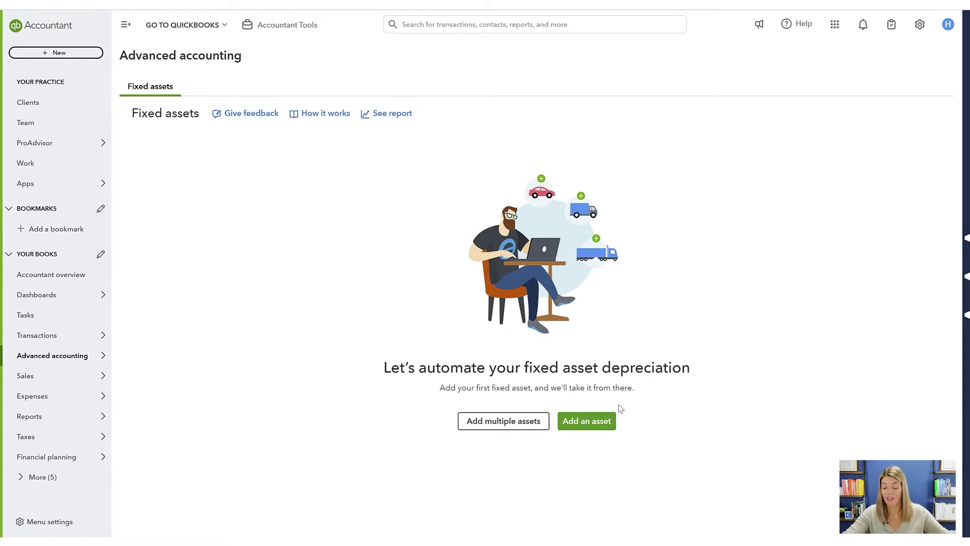
# Add a new fixed asset named Car 1 in the CFO Practice class.
pyautogui.click(607, 428)
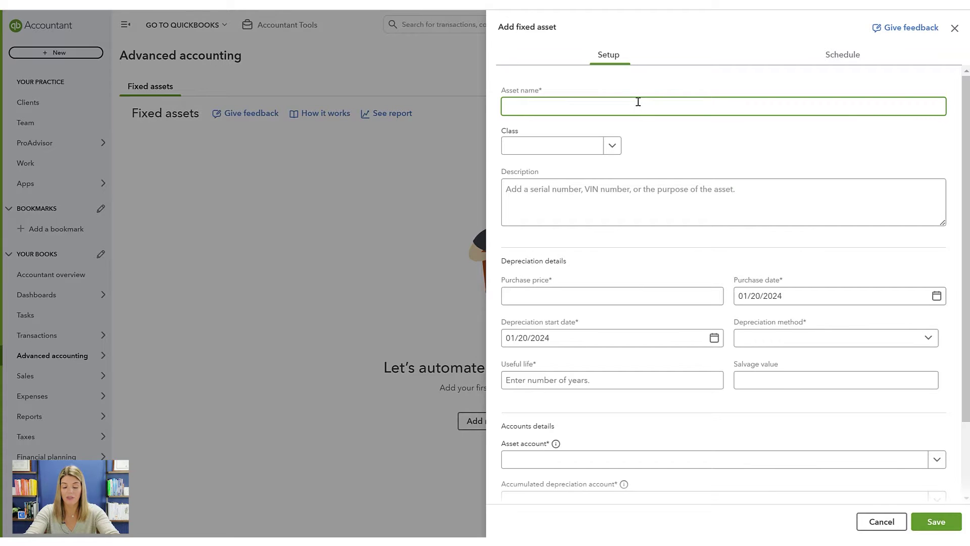
pyautogui.write('Car 1')
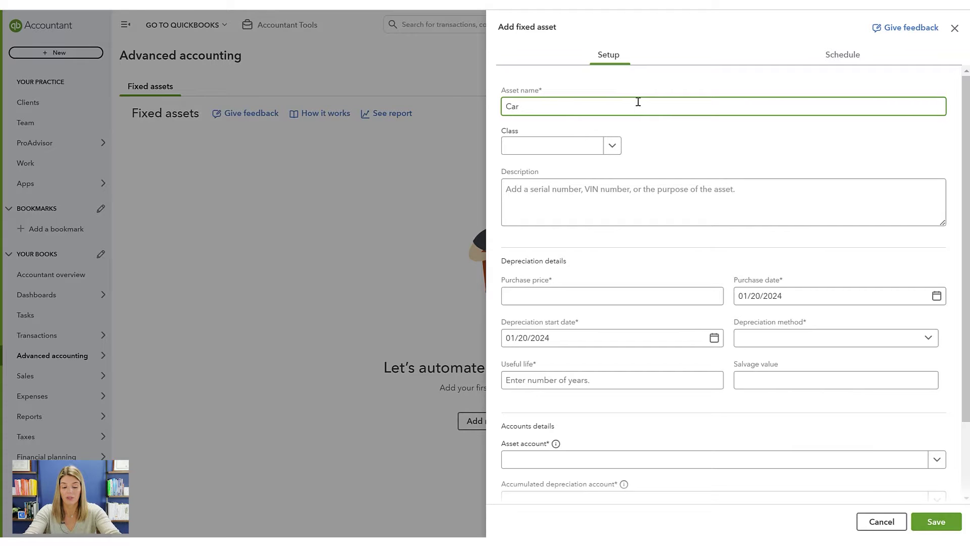
pyautogui.click(553, 153)
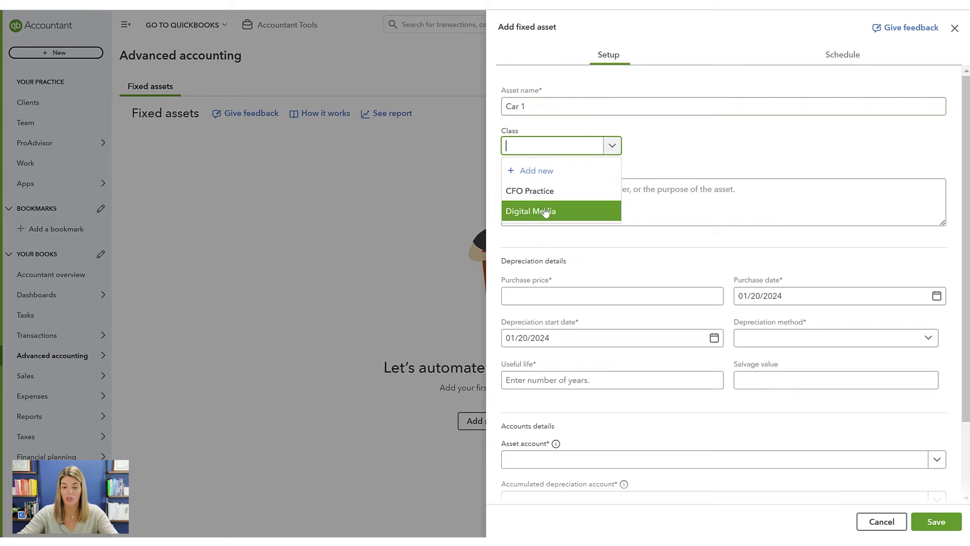
pyautogui.click(542, 201)
# Enter the car's VIN as the asset description.
pyautogui.click(603, 200)
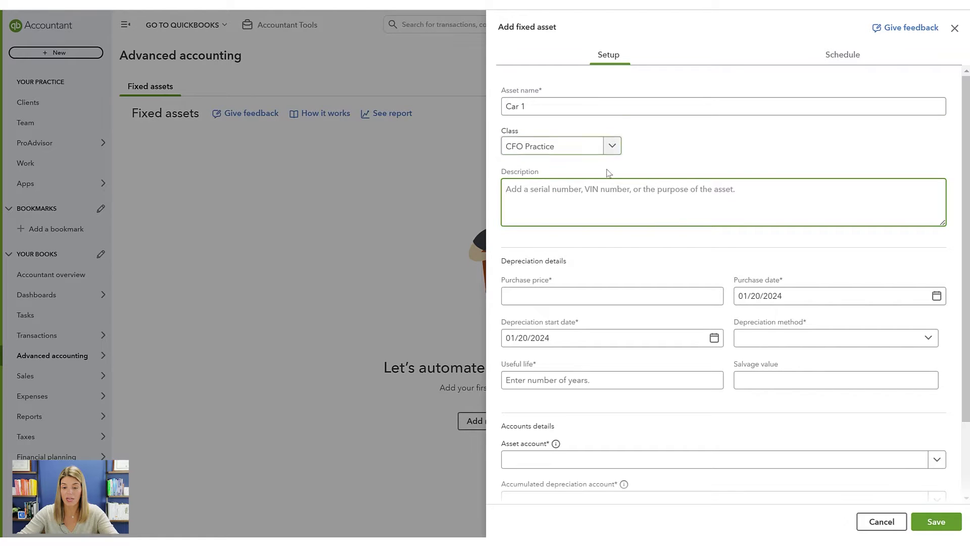
pyautogui.write('V')
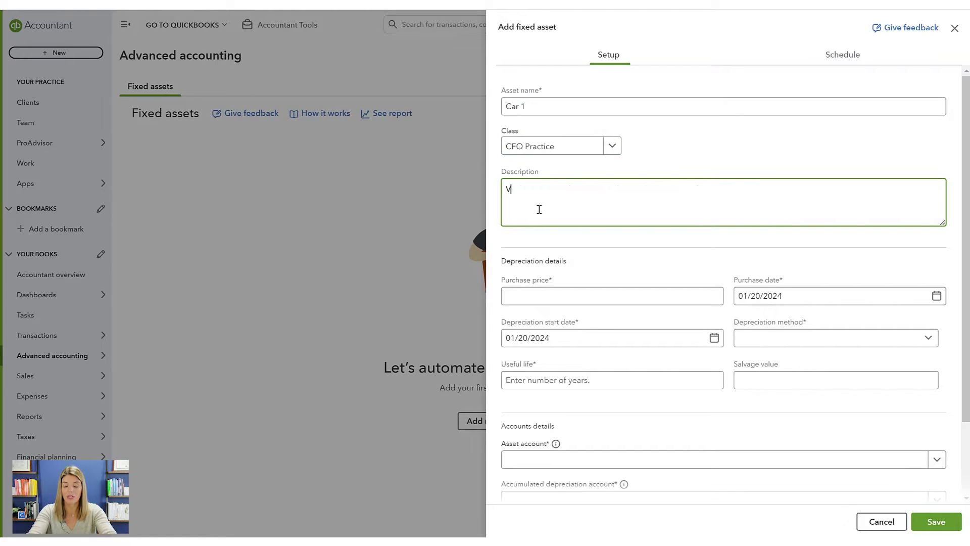
pyautogui.write('IN: ')
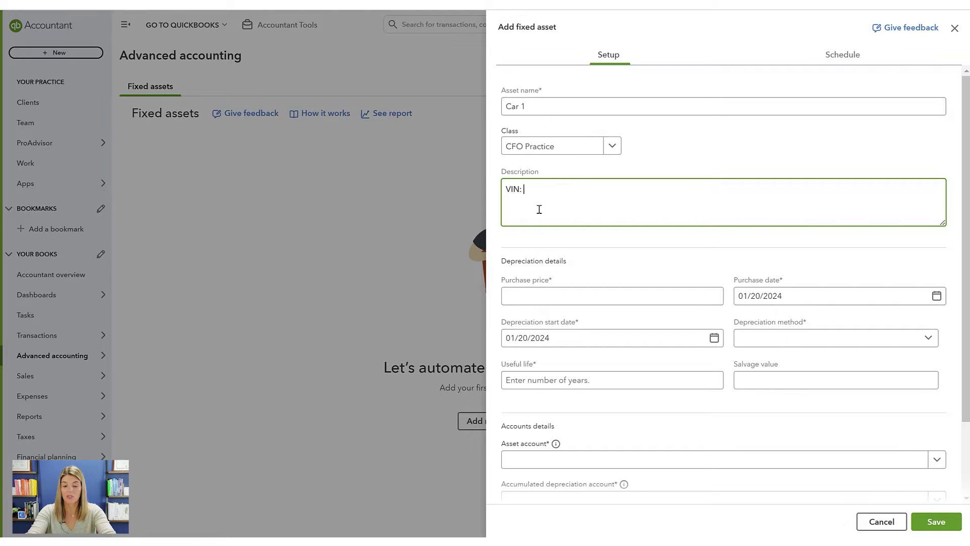
pyautogui.write('5555555')
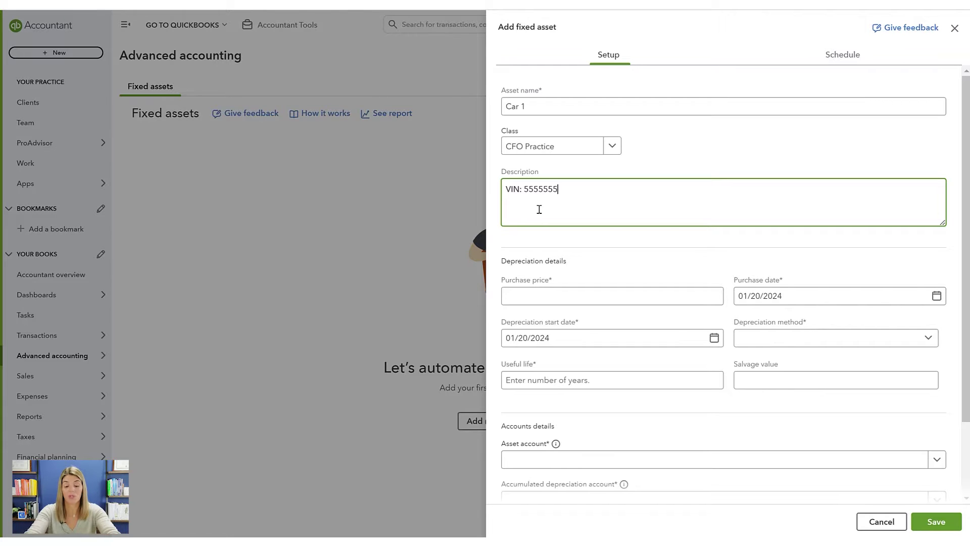
pyautogui.write('5555')
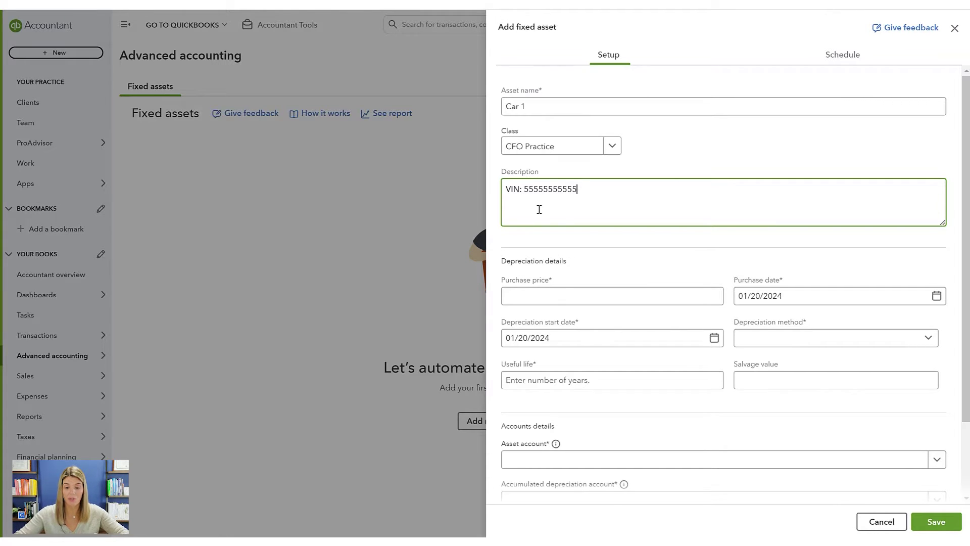
pyautogui.click(552, 298)
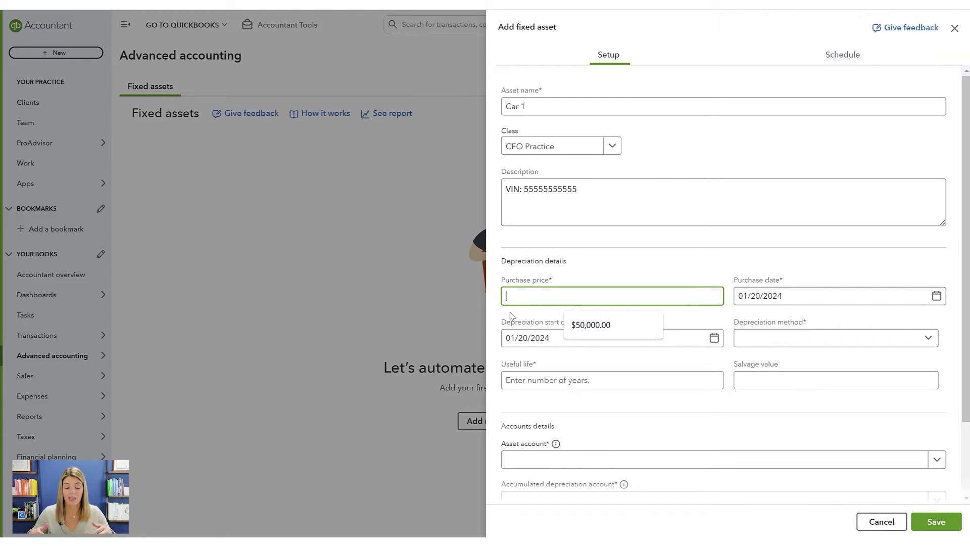
# Enter a $55,555.00 purchase price and set purchase and depreciation start dates to 12/31/2023.
pyautogui.write('55555')
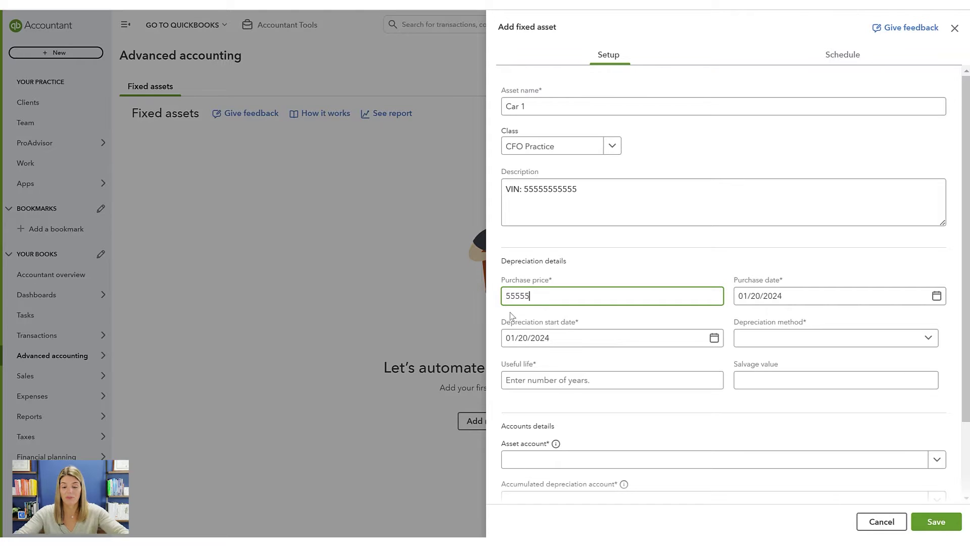
pyautogui.click(625, 265)
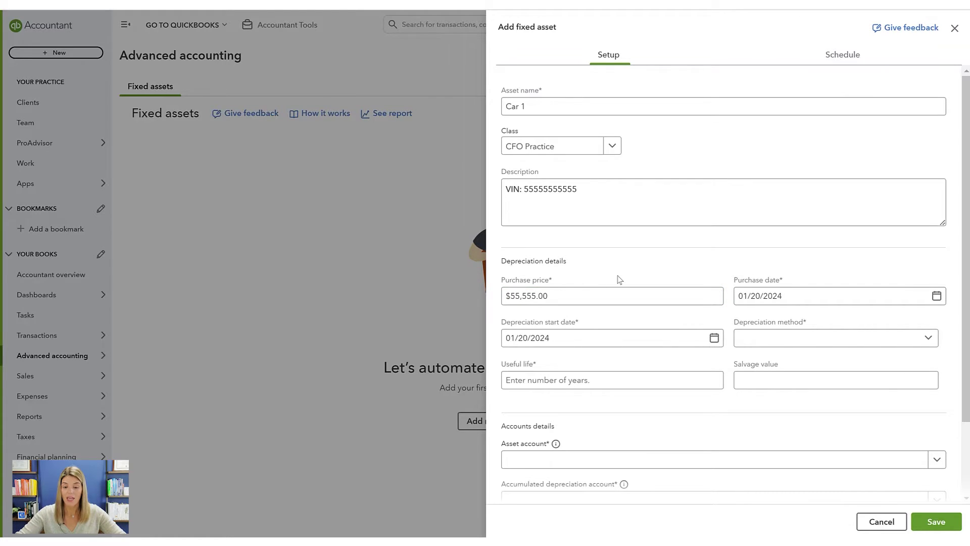
pyautogui.click(782, 295)
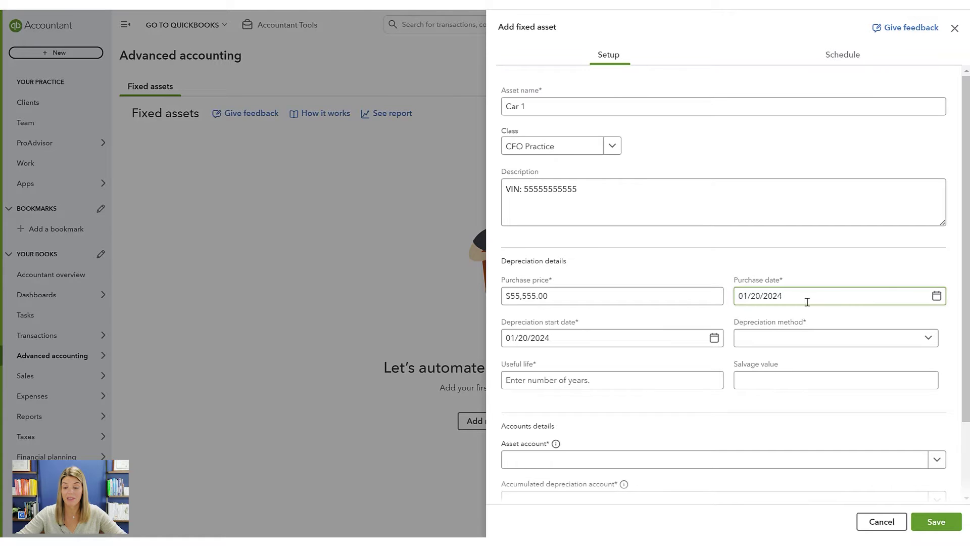
pyautogui.click(937, 295)
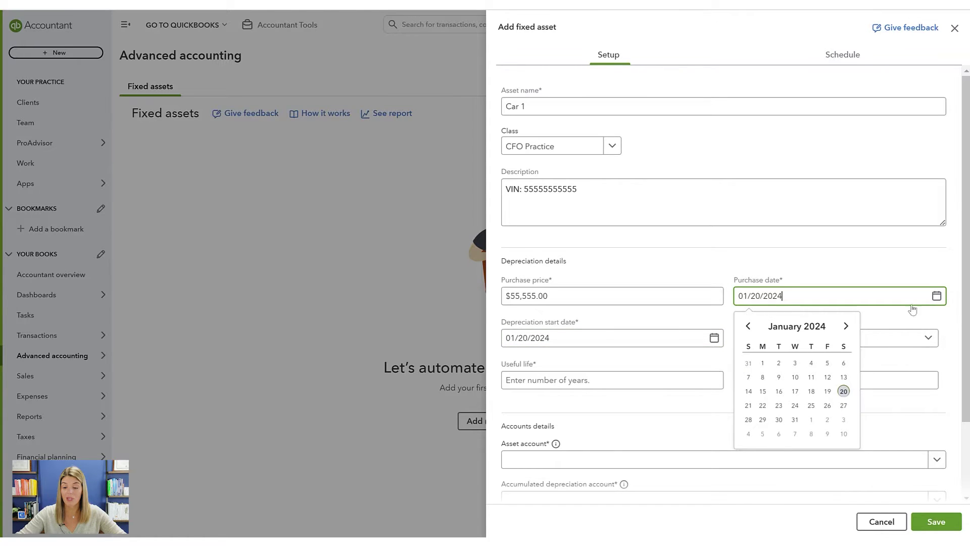
pyautogui.click(763, 362)
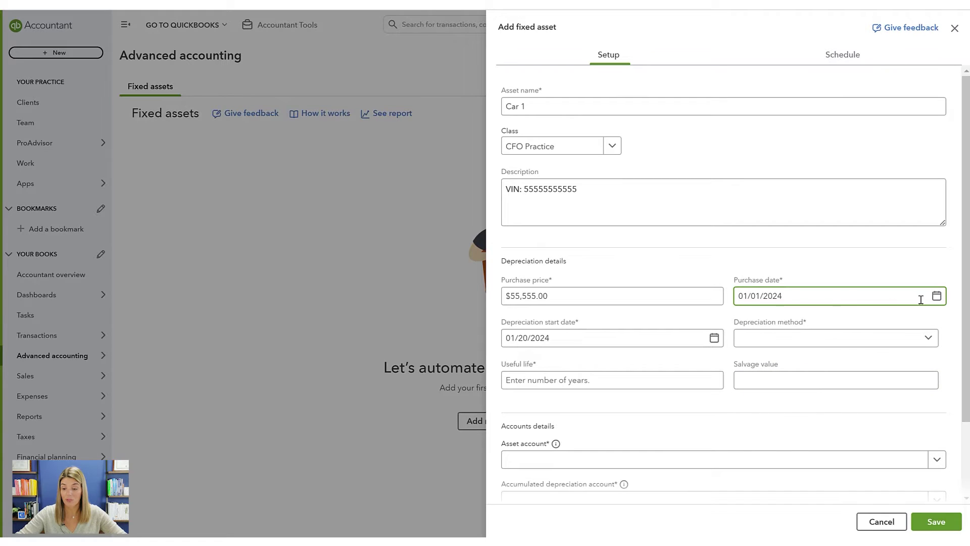
pyautogui.click(937, 296)
pyautogui.click(749, 363)
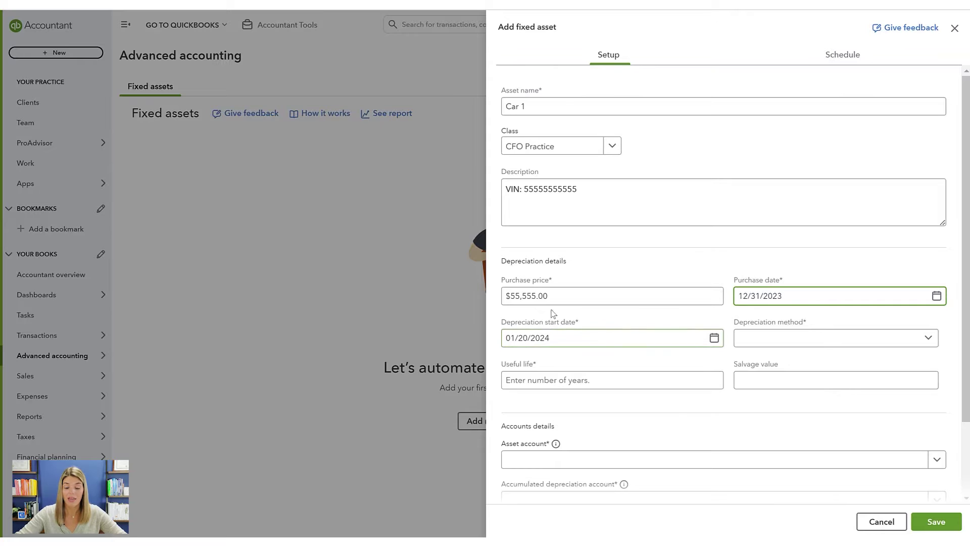
pyautogui.click(714, 338)
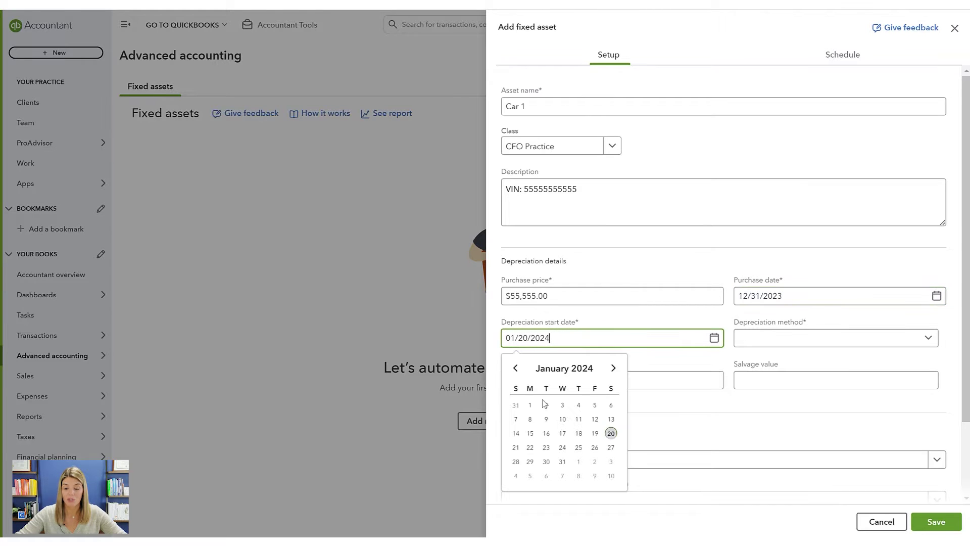
pyautogui.click(515, 404)
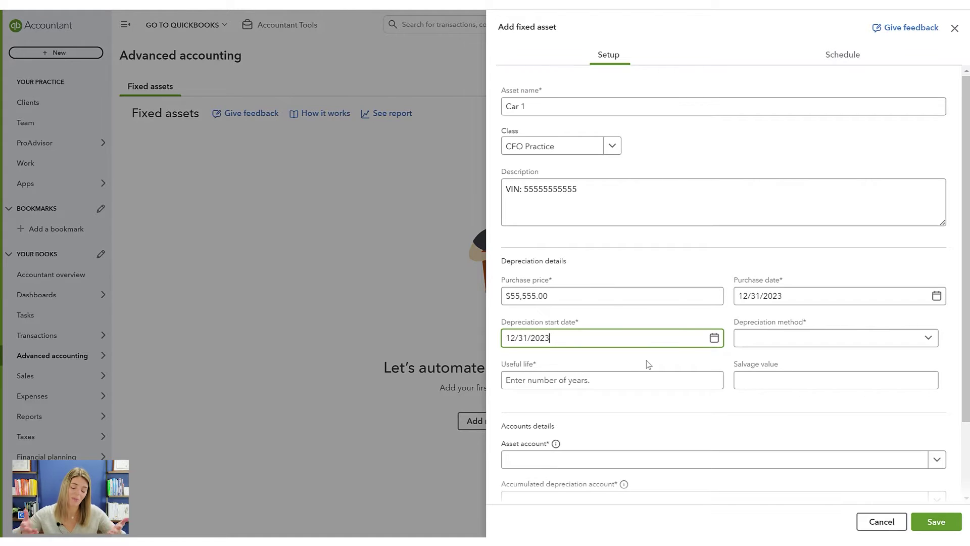
# Choose Straight line depreciation with a useful life of 7 years.
pyautogui.click(837, 347)
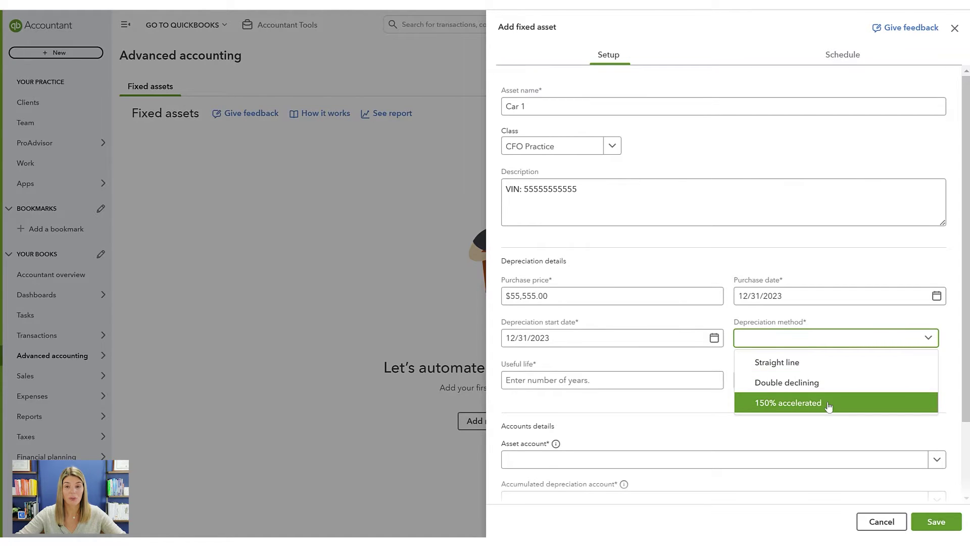
pyautogui.click(806, 363)
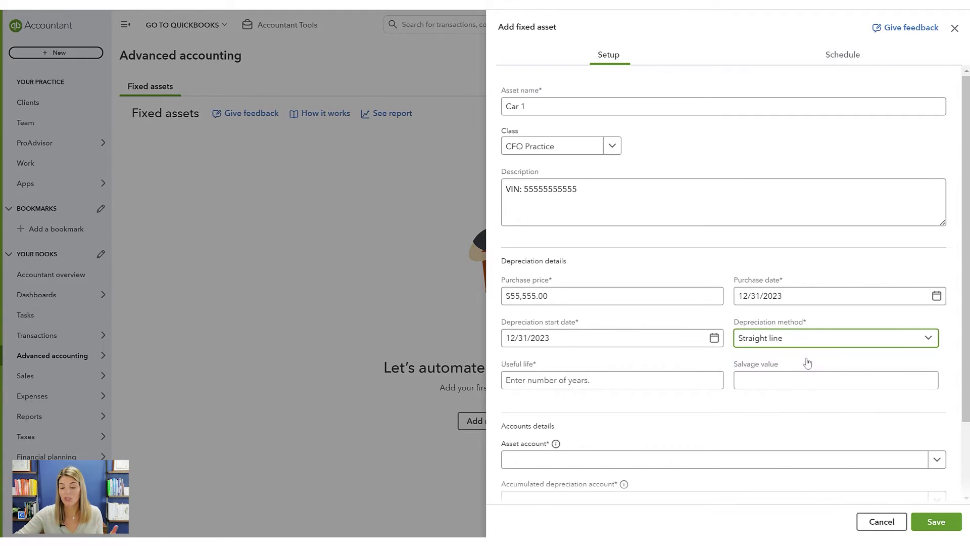
pyautogui.click(620, 380)
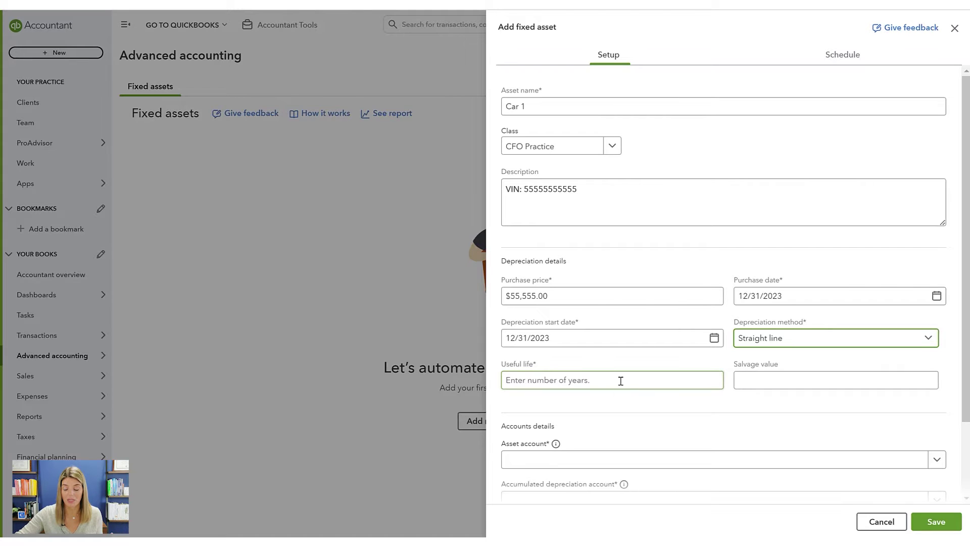
pyautogui.click(620, 380)
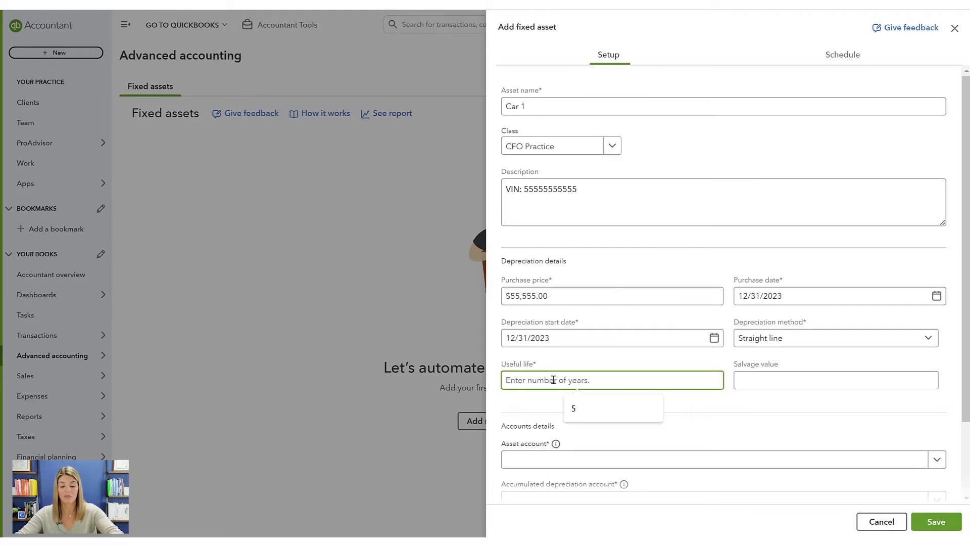
pyautogui.write('7')
pyautogui.click(544, 402)
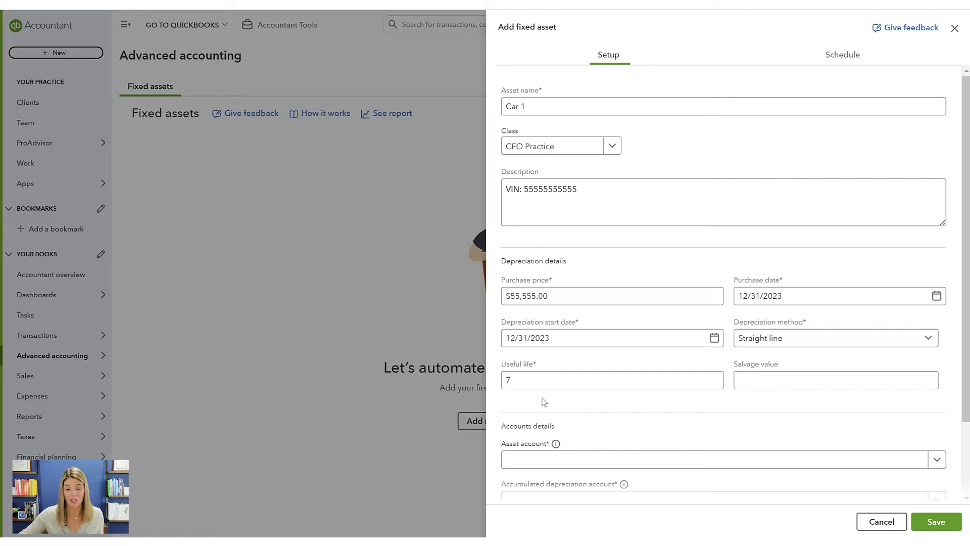
# Enter 150000 as the salvage value, which is formatted to $15,000.00.
pyautogui.click(545, 382)
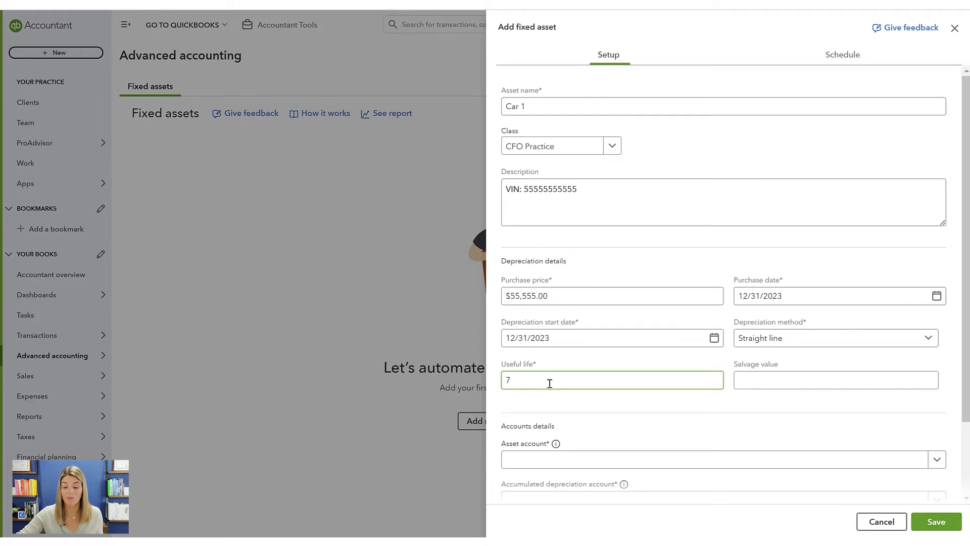
pyautogui.click(795, 383)
pyautogui.click(775, 405)
pyautogui.click(763, 377)
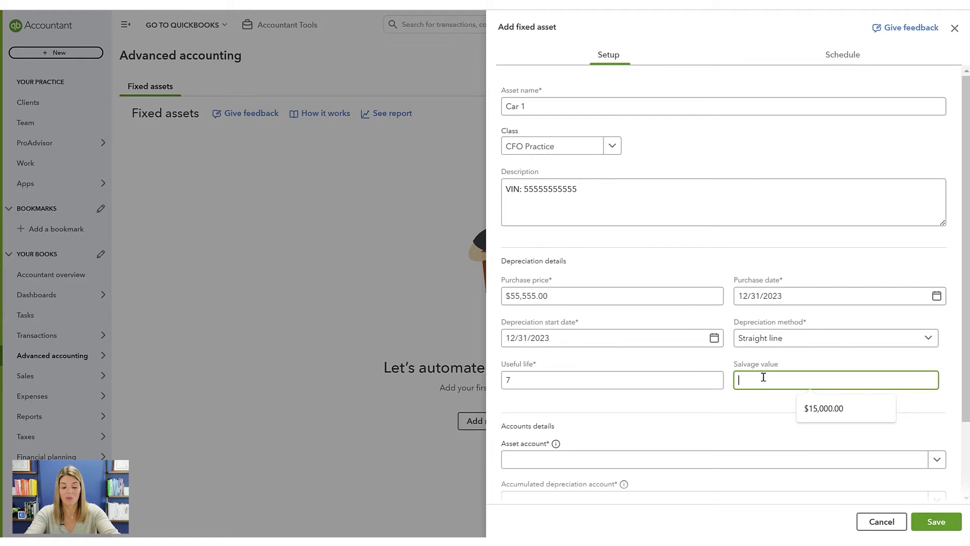
pyautogui.write('150000')
pyautogui.press('Tab')
pyautogui.scroll(-1, 802, 383)
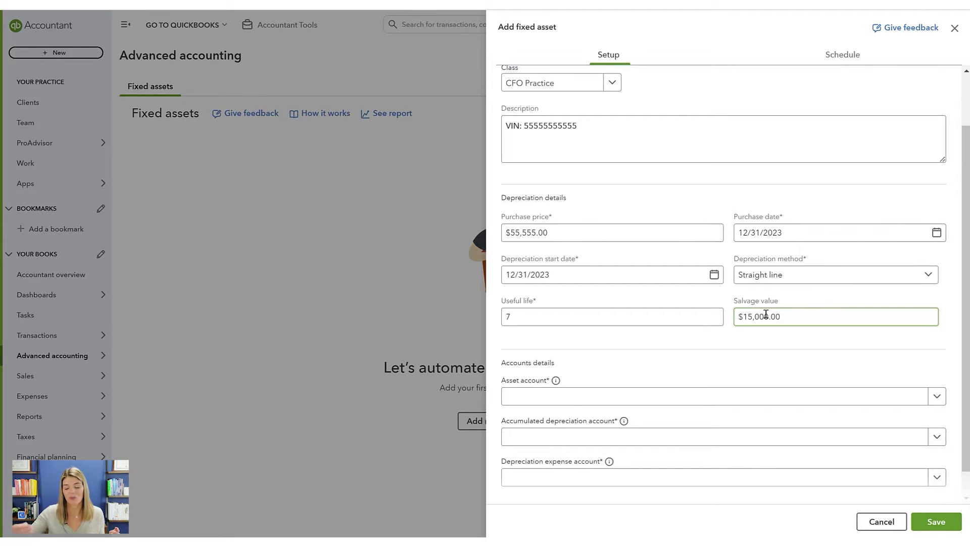
pyautogui.click(566, 399)
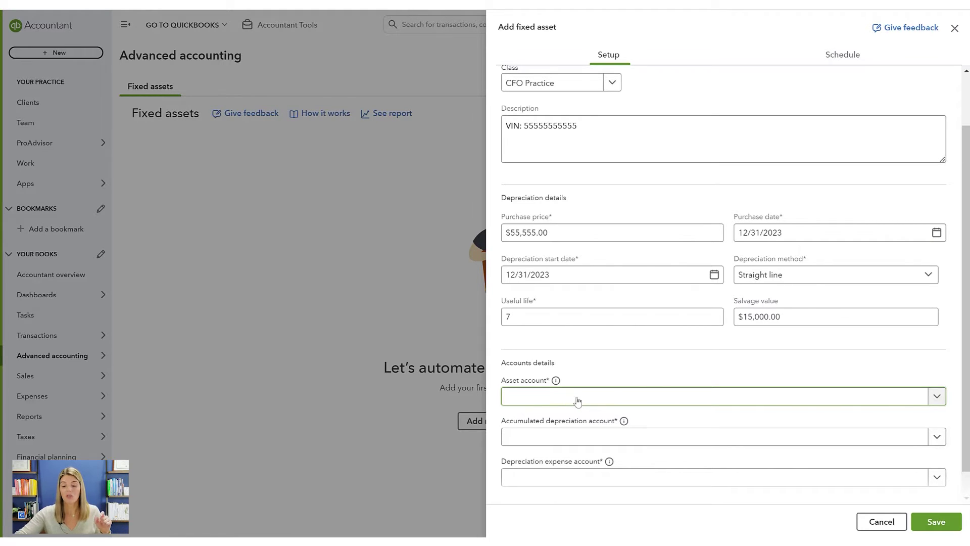
pyautogui.click(793, 313)
# Delete the $15,000.00 salvage value and leave the field blank.
pyautogui.moveTo(793, 314); pyautogui.dragTo(712, 310)
pyautogui.press('BackSpace')
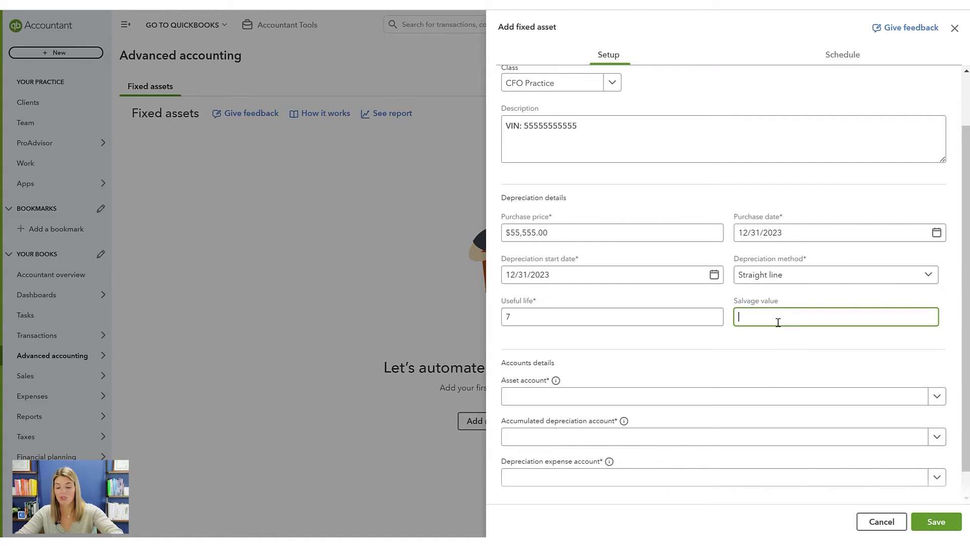
pyautogui.click(755, 319)
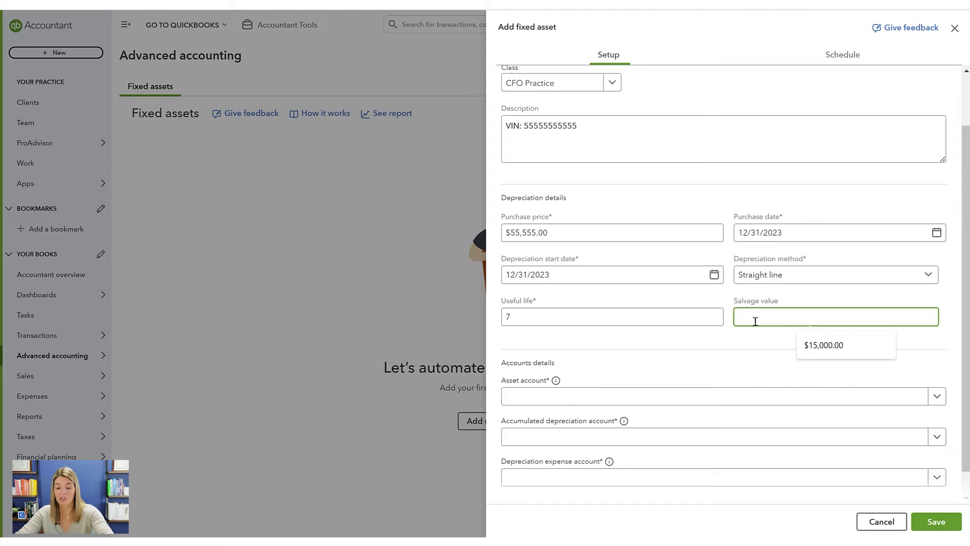
pyautogui.click(765, 335)
pyautogui.click(748, 318)
pyautogui.click(684, 340)
pyautogui.click(741, 316)
pyautogui.click(729, 343)
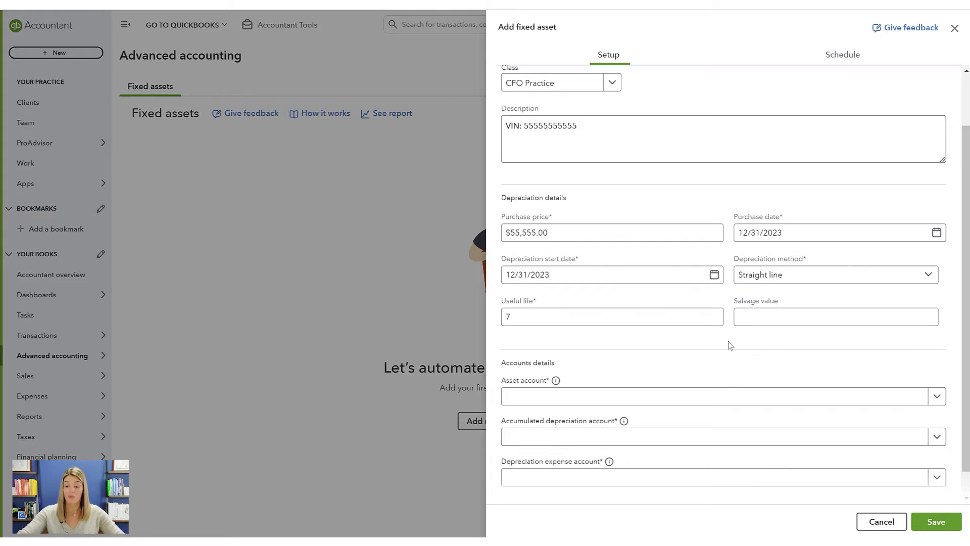
pyautogui.click(771, 315)
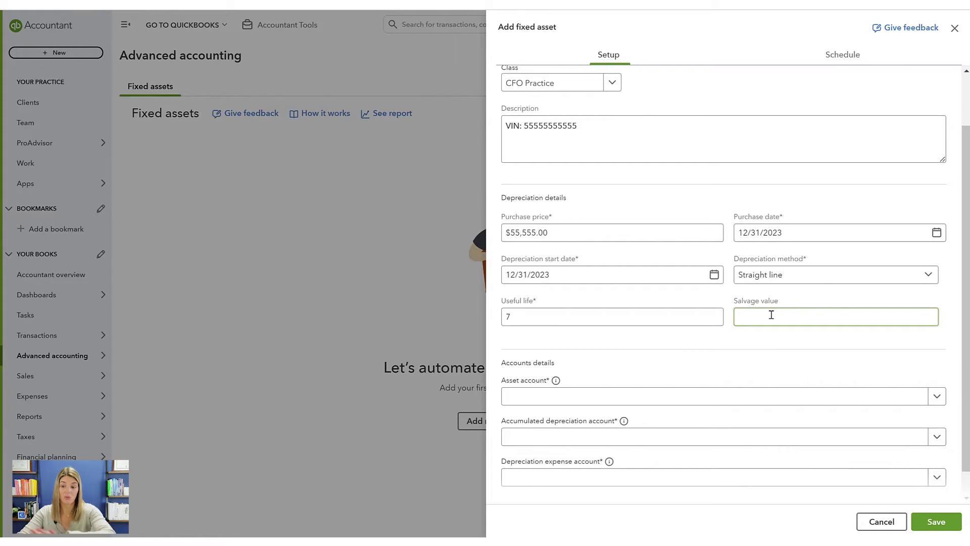
# Pick Car as the asset account, then start adding a new asset account.
pyautogui.click(606, 401)
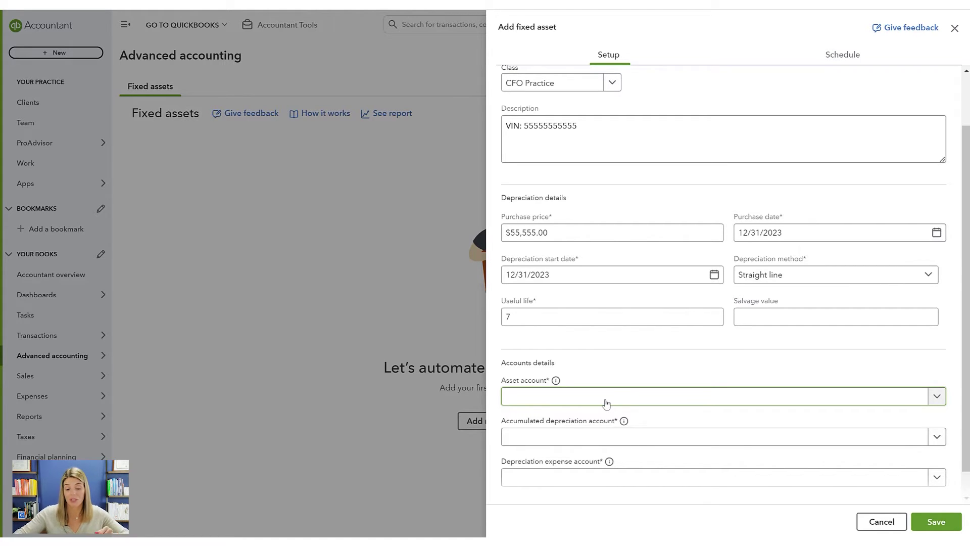
pyautogui.click(607, 403)
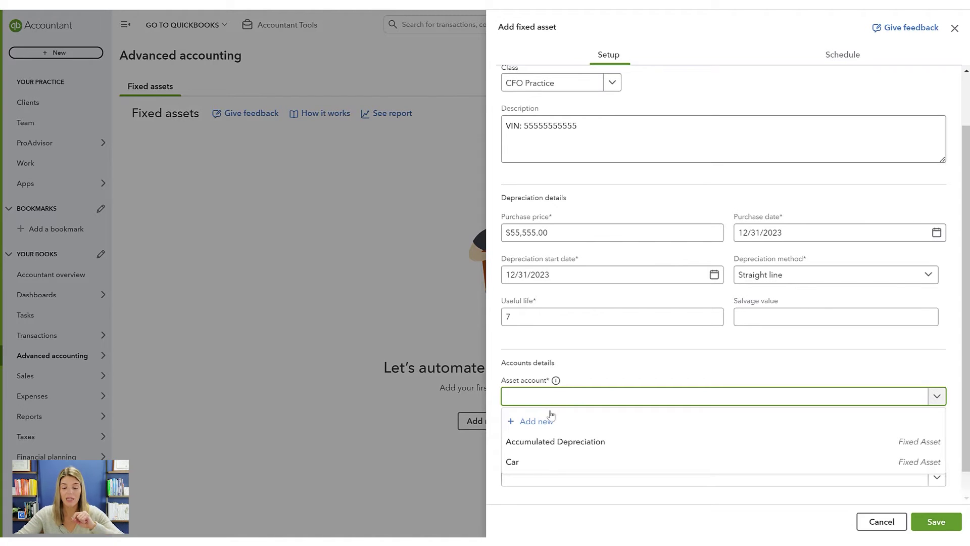
pyautogui.click(539, 463)
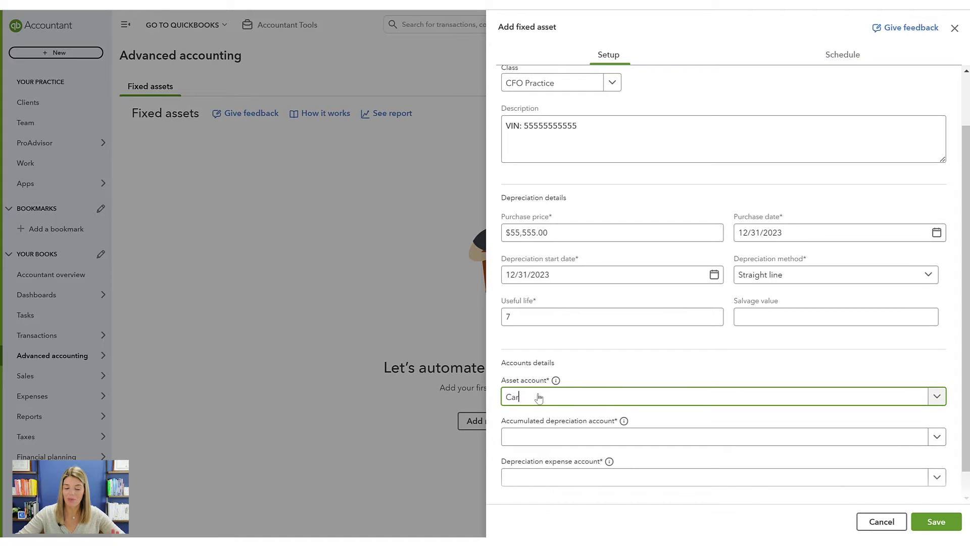
pyautogui.click(538, 399)
pyautogui.click(523, 421)
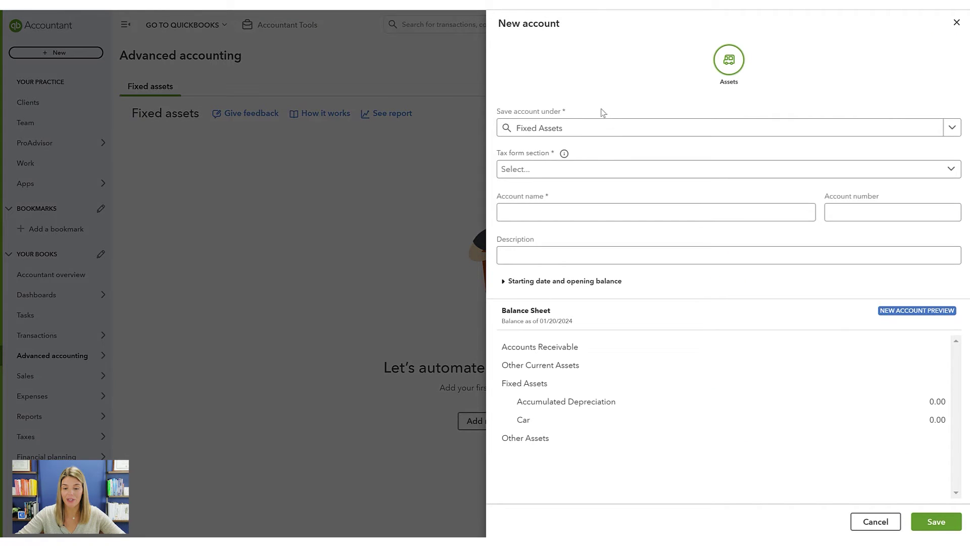
# Save a new Fixed Assets account named Equipment under the Machinery & Equipment tax section.
pyautogui.click(532, 172)
pyautogui.scroll(-2, 554, 308)
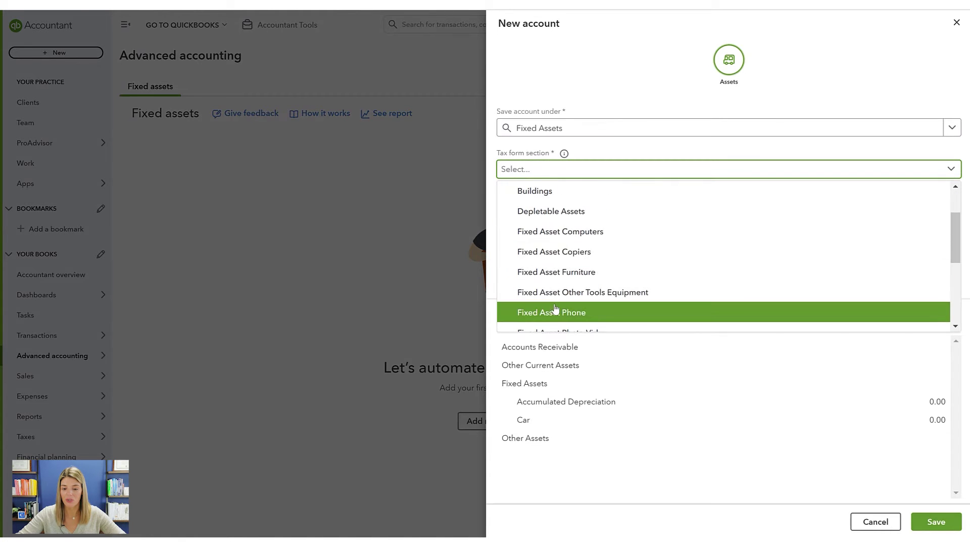
pyautogui.scroll(-2, 556, 309)
pyautogui.scroll(-3, 624, 282)
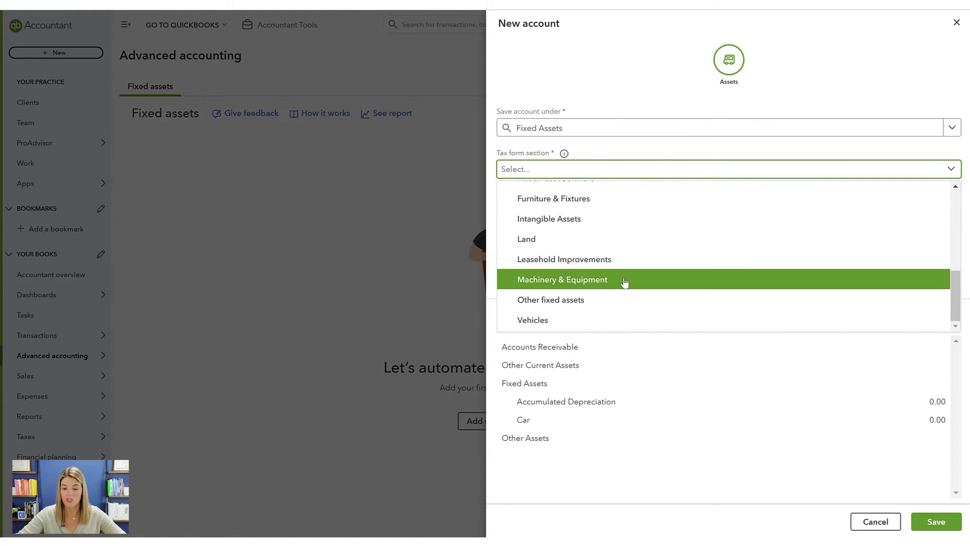
pyautogui.click(624, 282)
pyautogui.click(571, 213)
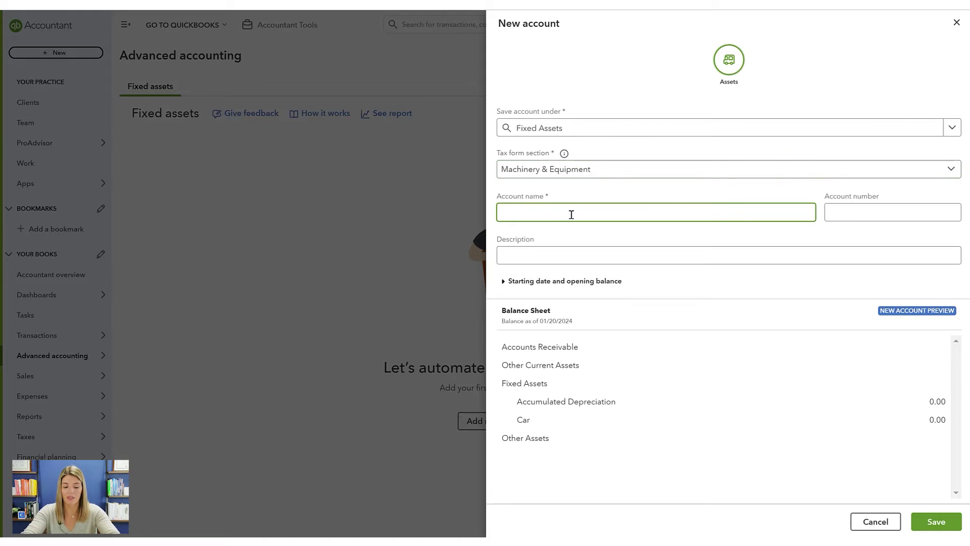
pyautogui.write('E')
pyautogui.press('BackSpace')
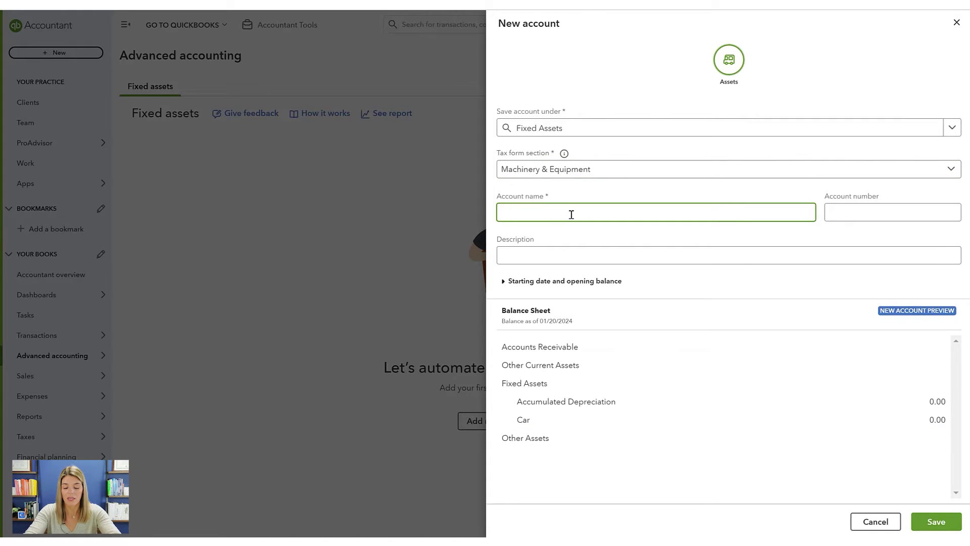
pyautogui.write('Equipment')
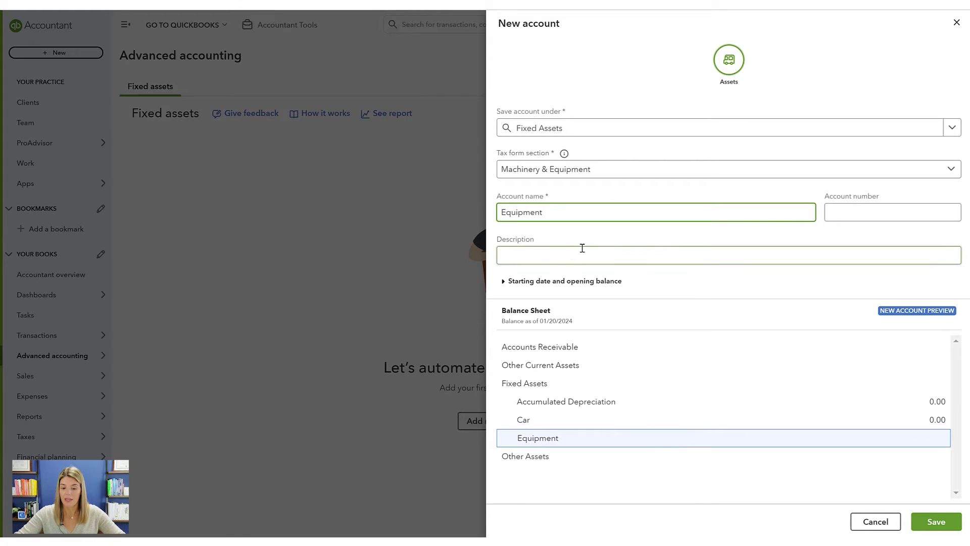
pyautogui.click(571, 261)
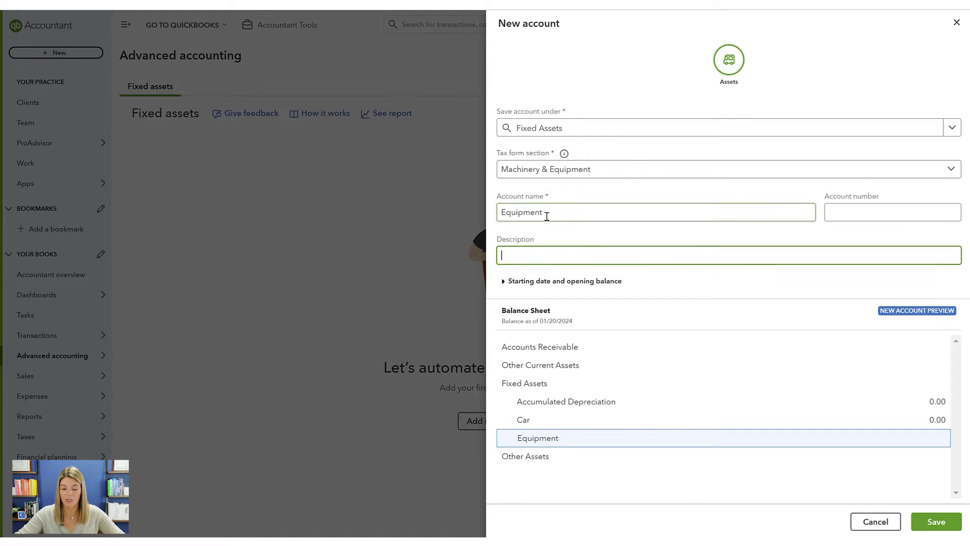
pyautogui.click(935, 523)
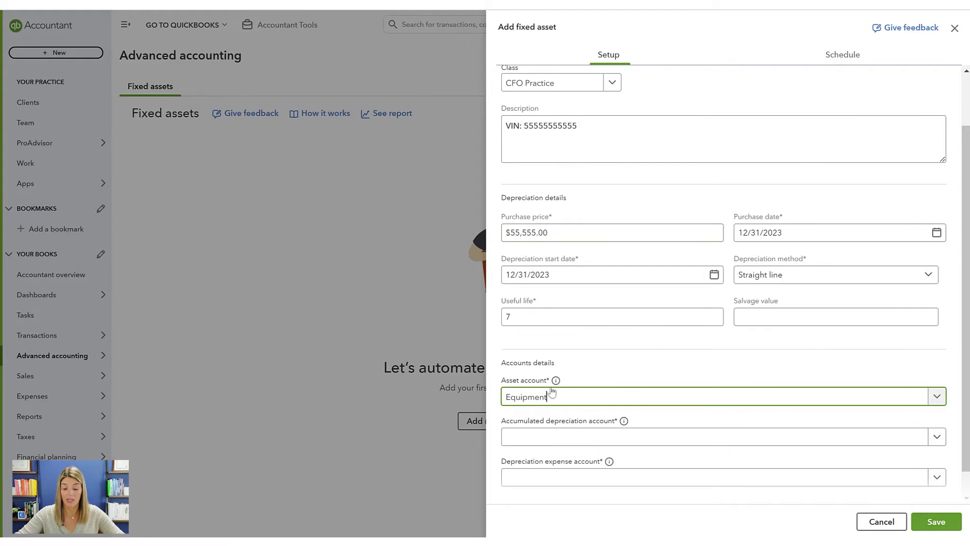
# Use Car, Accumulated Depreciation and 8800 Depreciation Expense as Car 1's accounts.
pyautogui.scroll(2, 619, 145)
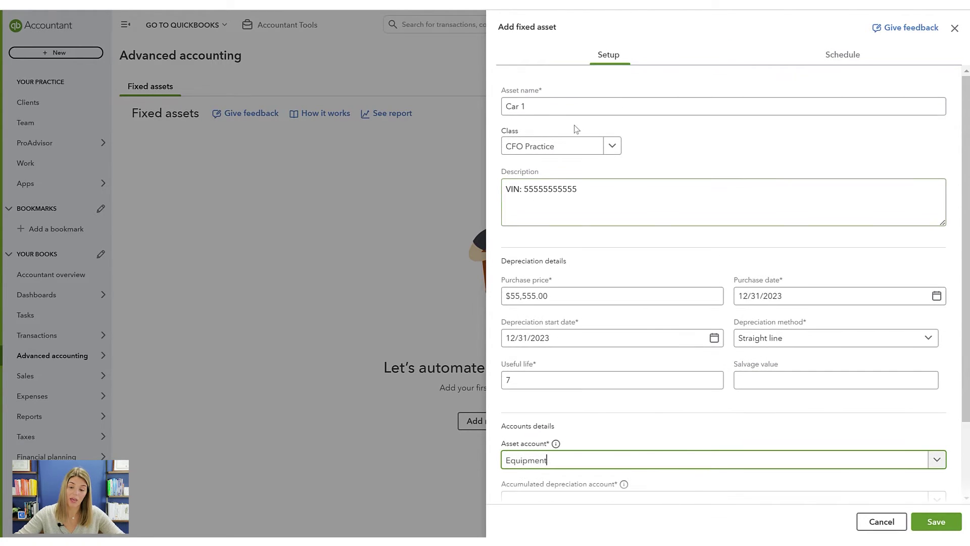
pyautogui.scroll(-3, 596, 328)
pyautogui.click(574, 369)
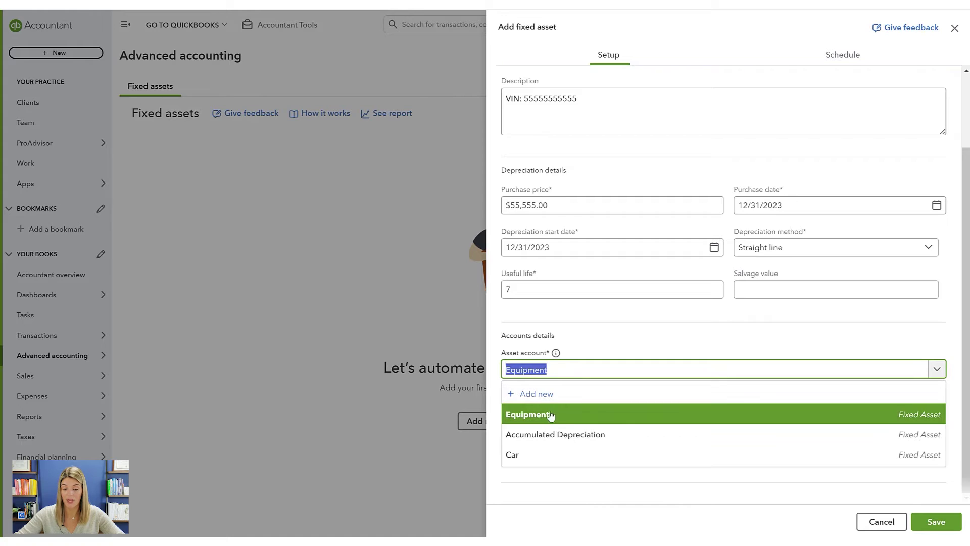
pyautogui.click(537, 456)
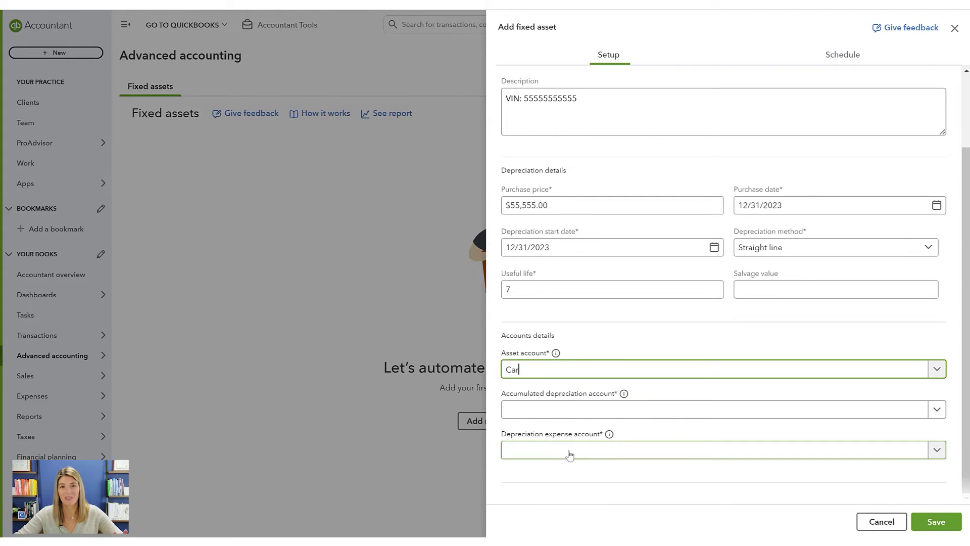
pyautogui.click(549, 412)
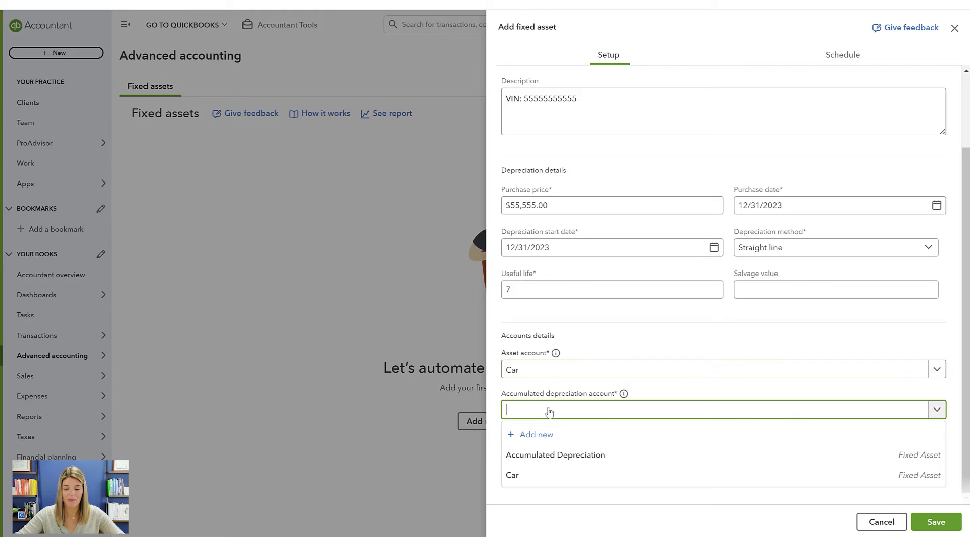
pyautogui.click(537, 456)
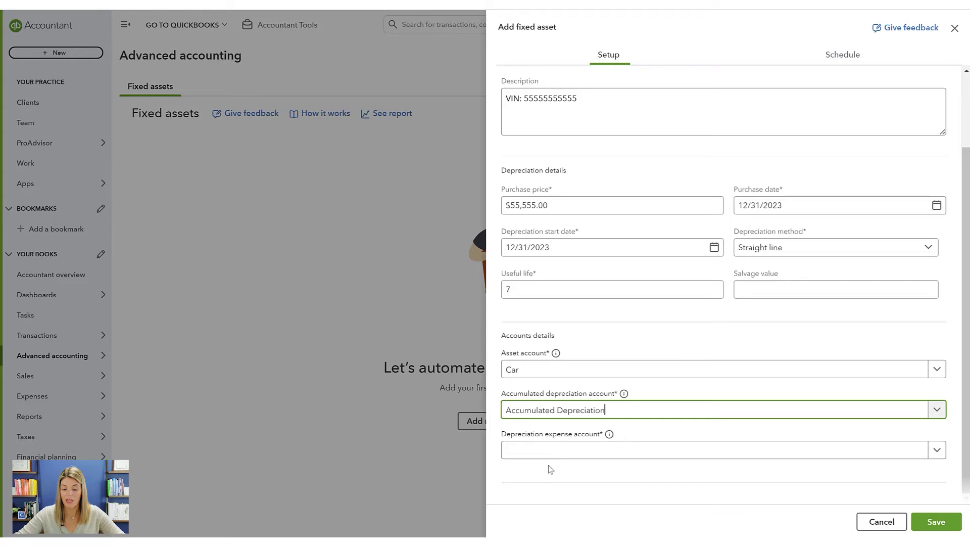
pyautogui.click(542, 455)
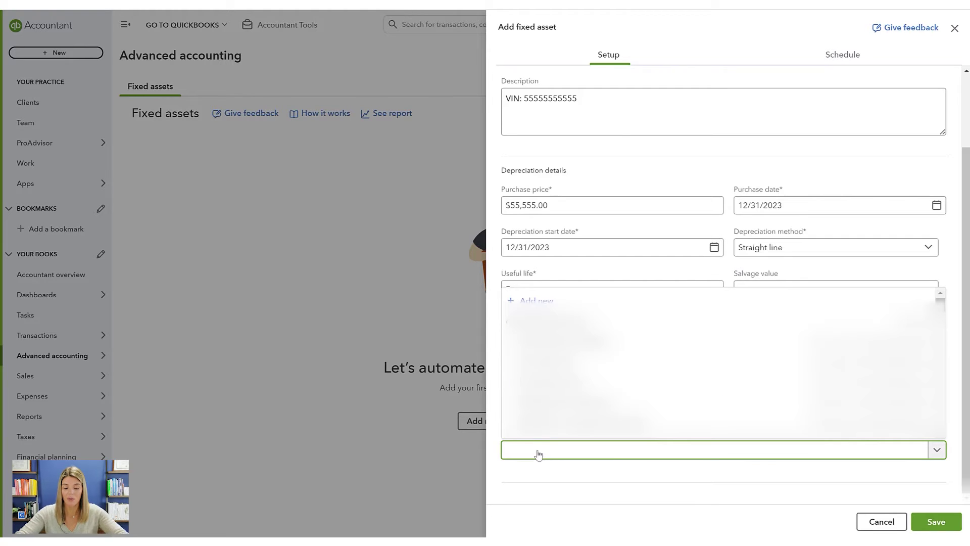
pyautogui.write('dep')
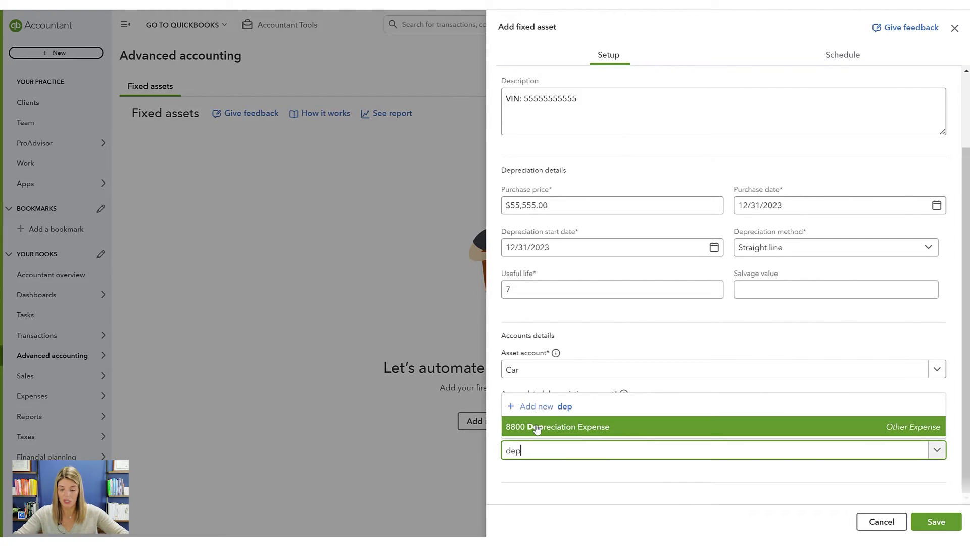
pyautogui.click(536, 428)
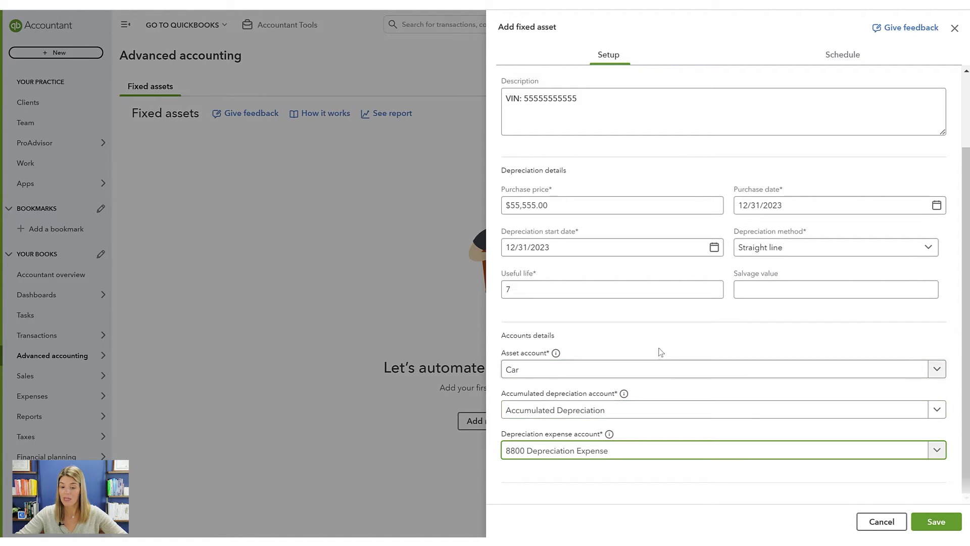
# Save Car 1 and expand the 2024 schedule row showing $661.37 monthly depreciation.
pyautogui.click(934, 526)
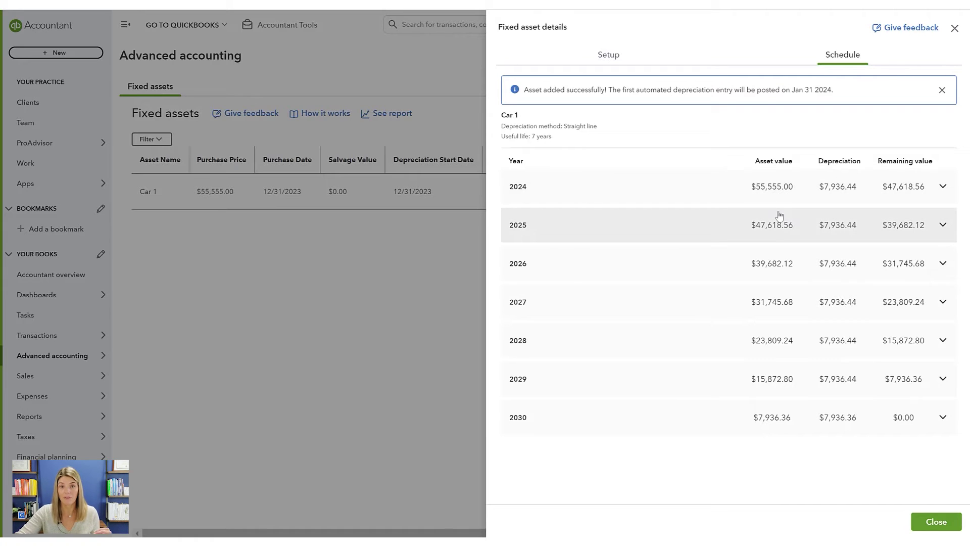
pyautogui.click(943, 186)
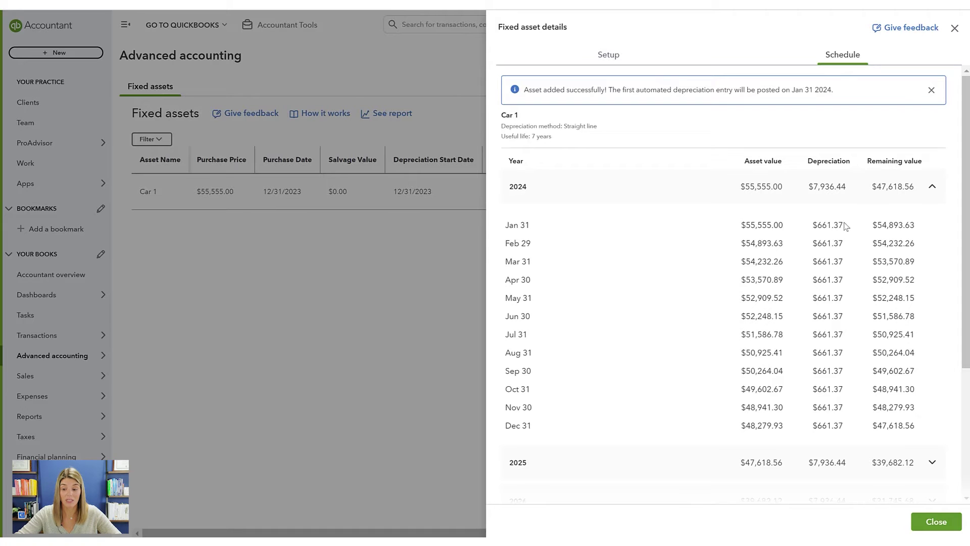
# Expand and review the 2025 and 2030 monthly depreciation rows.
pyautogui.scroll(-3, 865, 439)
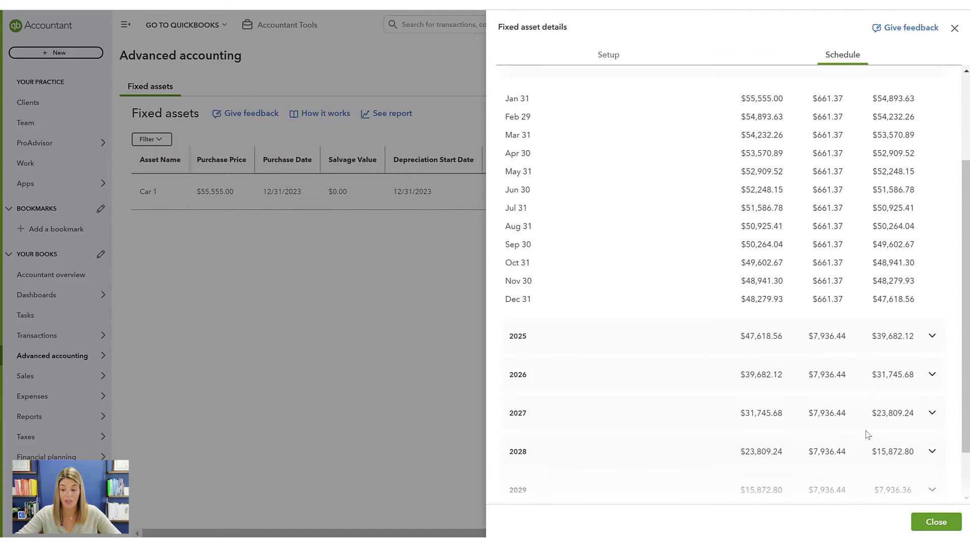
pyautogui.click(929, 335)
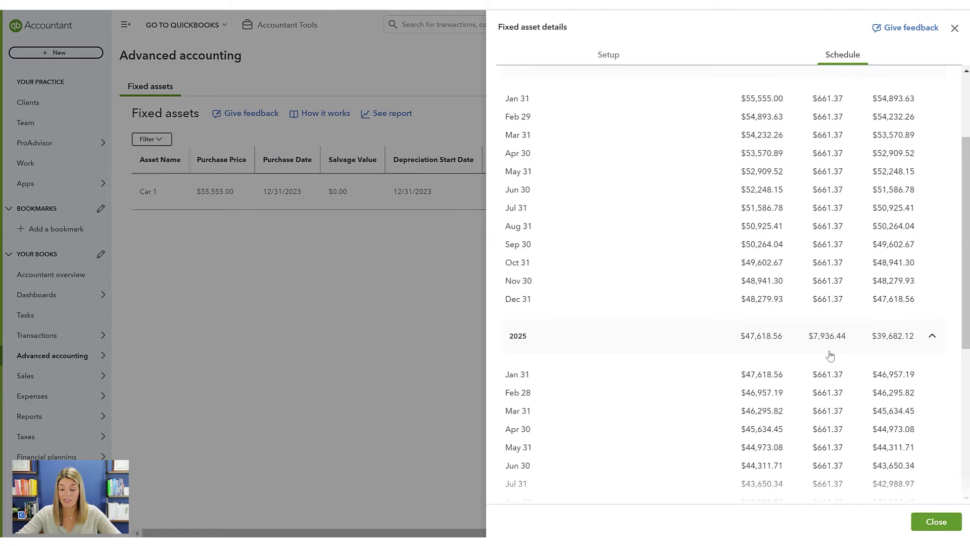
pyautogui.scroll(-4, 833, 303)
pyautogui.scroll(-1, 833, 351)
pyautogui.scroll(-1, 880, 371)
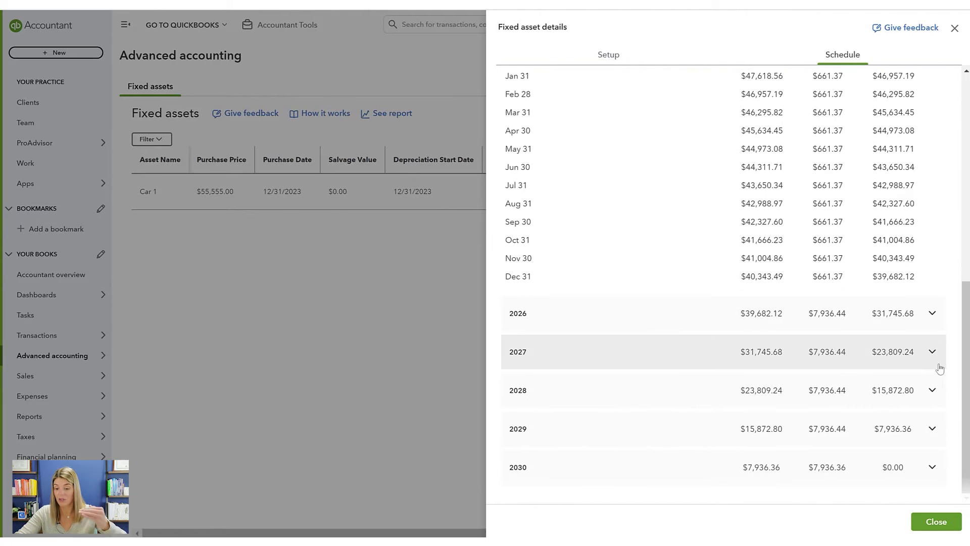
pyautogui.click(933, 466)
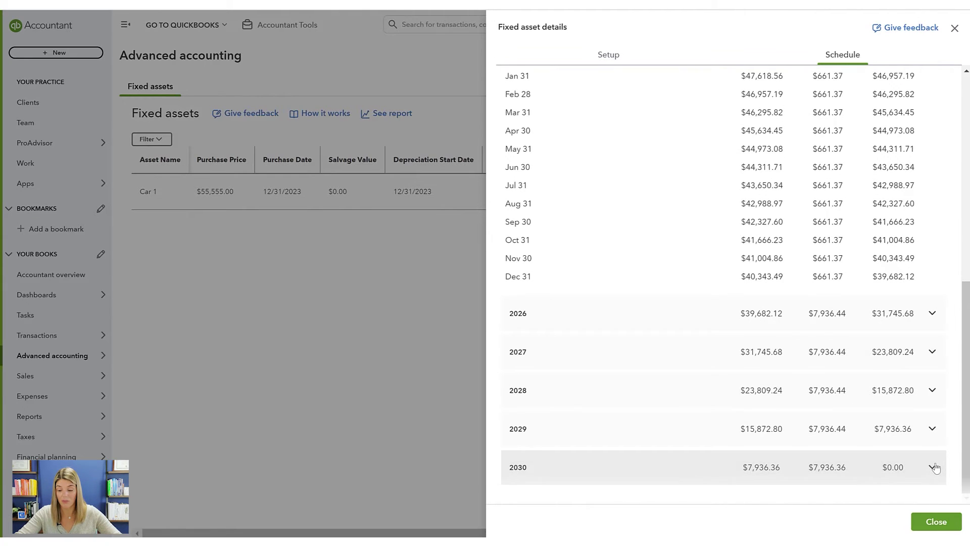
pyautogui.scroll(-4, 935, 467)
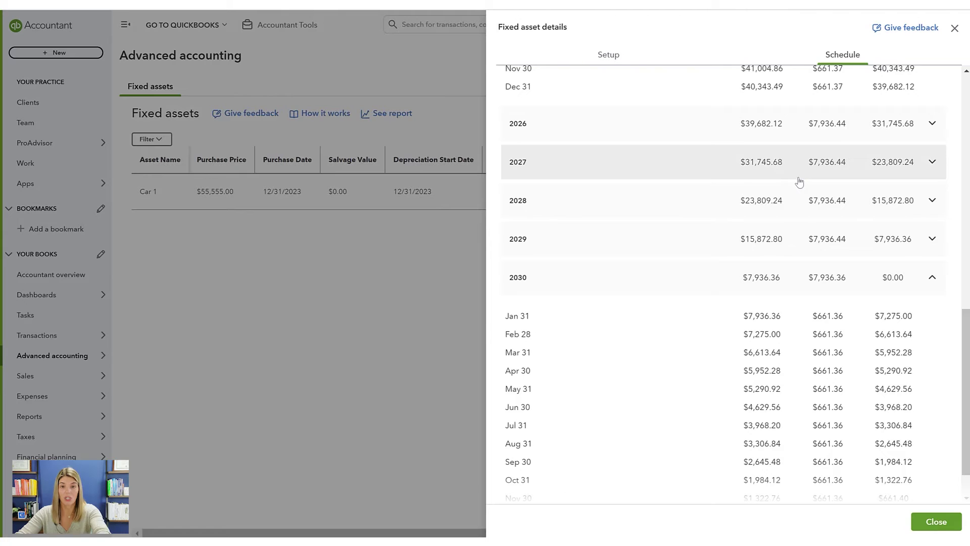
pyautogui.scroll(6, 805, 196)
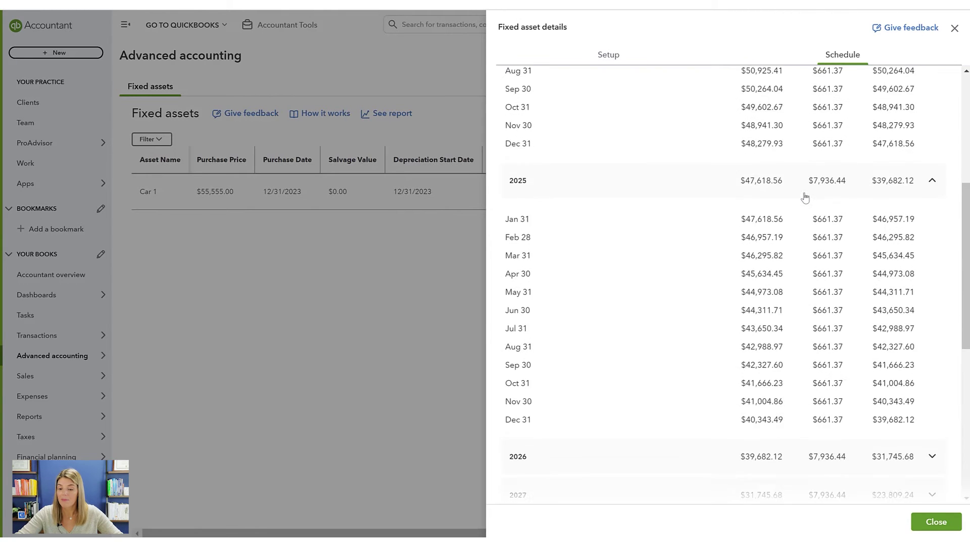
pyautogui.scroll(4, 816, 157)
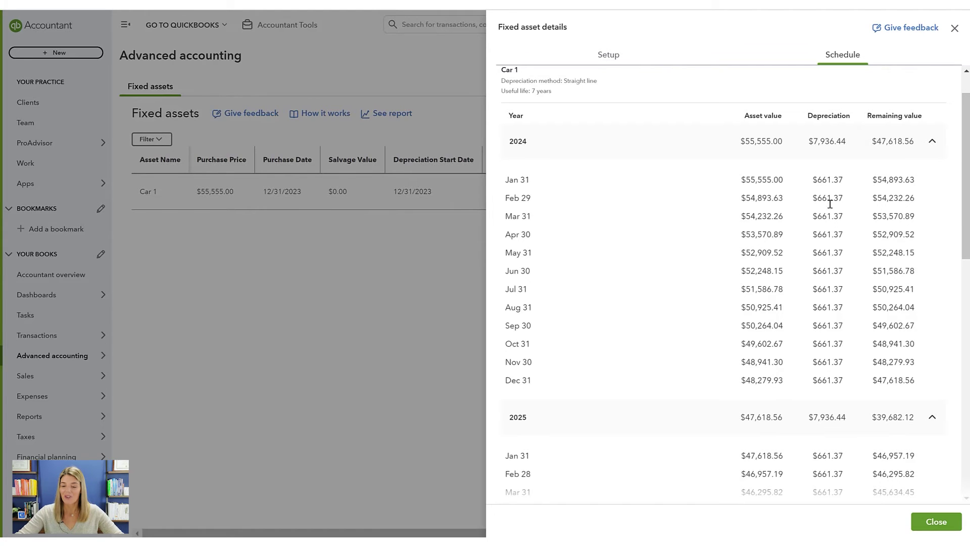
# Collapse the 2024, 2025 and 2030 rows back to the yearly summary.
pyautogui.click(933, 144)
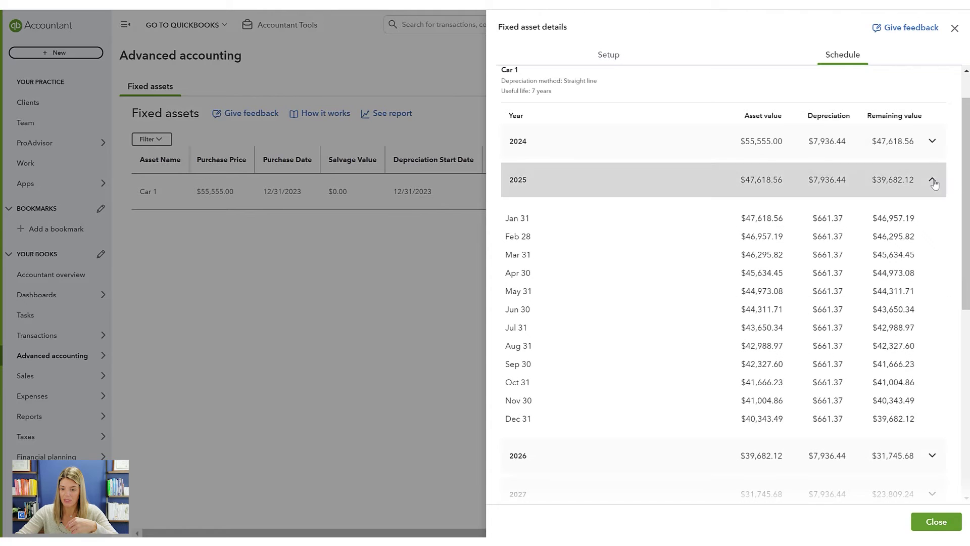
pyautogui.click(933, 182)
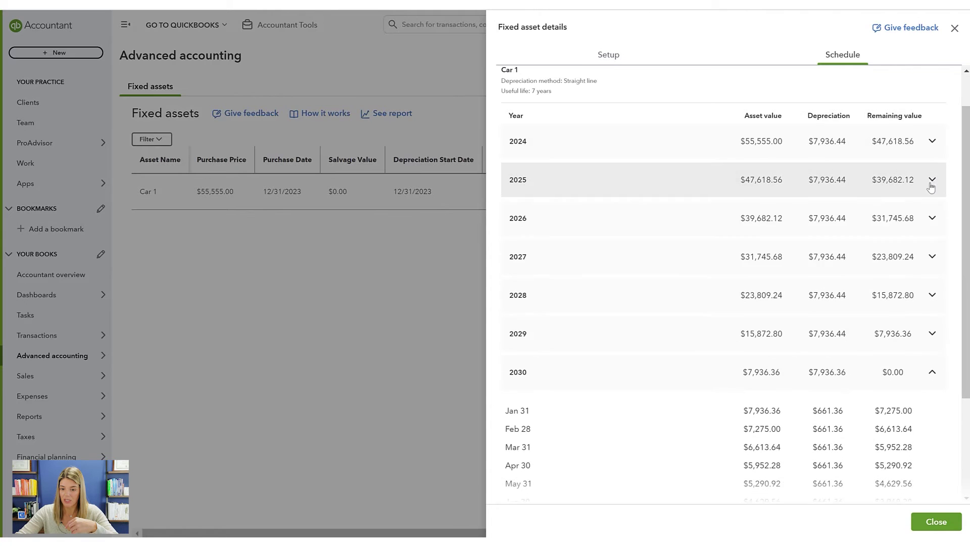
pyautogui.click(932, 374)
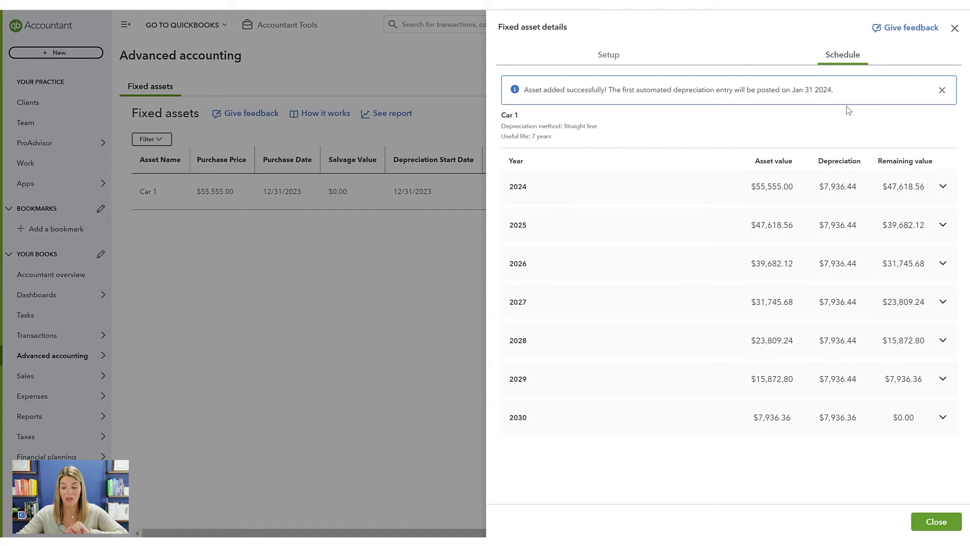
# Enter a $15,000.00 salvage value in Setup, save and confirm the change.
pyautogui.click(598, 56)
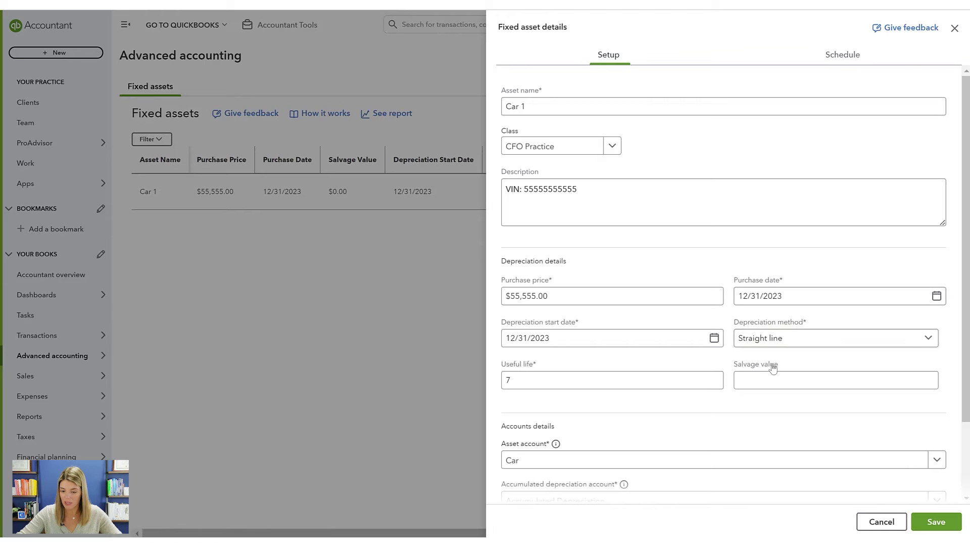
pyautogui.click(768, 382)
pyautogui.write('15000')
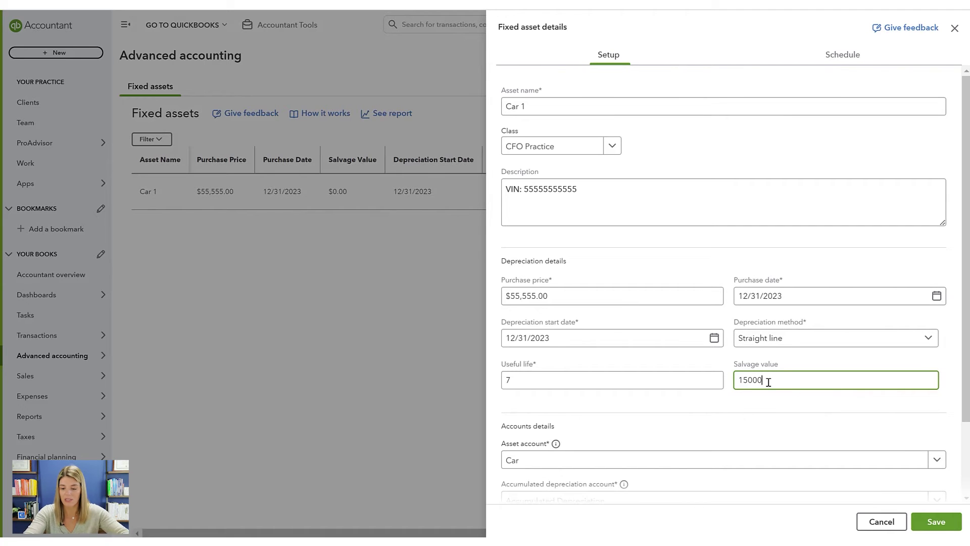
pyautogui.click(763, 422)
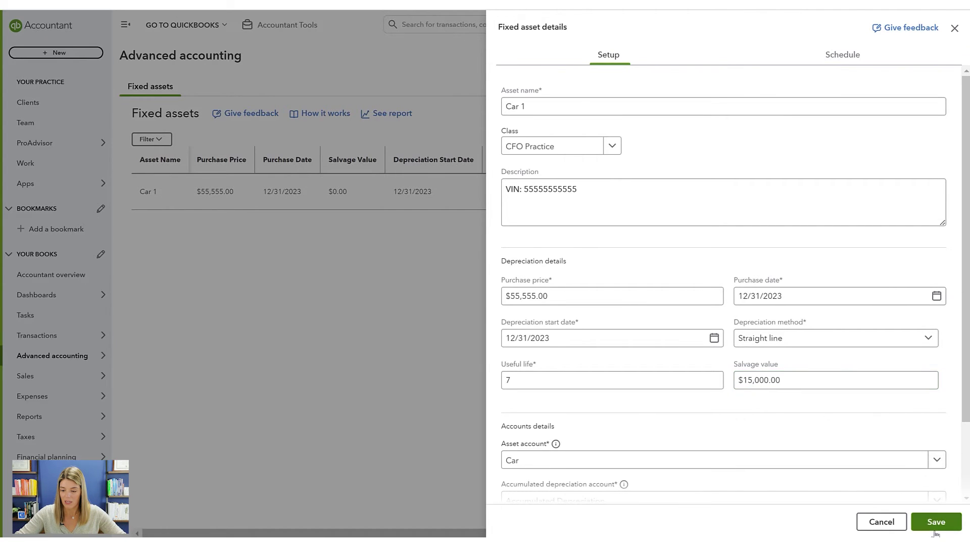
pyautogui.click(924, 517)
pyautogui.click(594, 329)
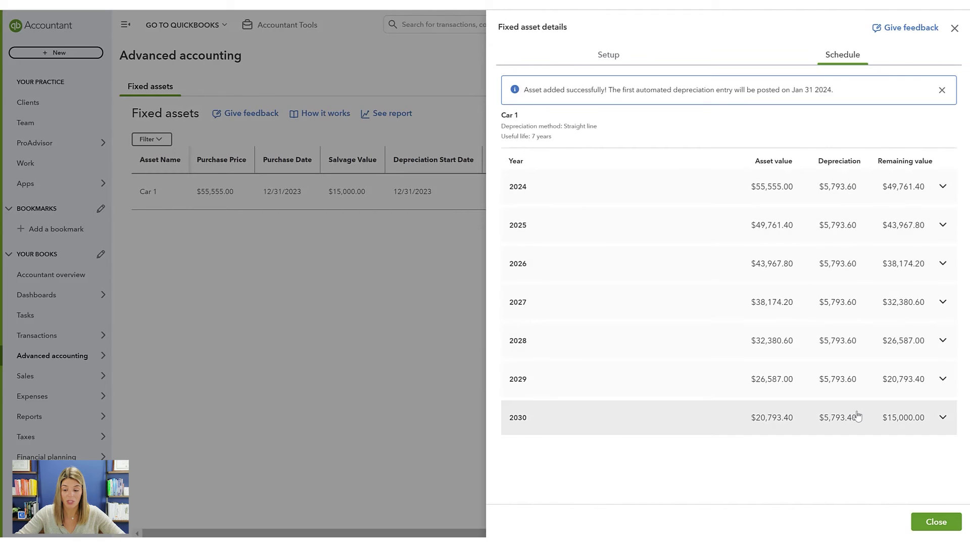
pyautogui.click(598, 61)
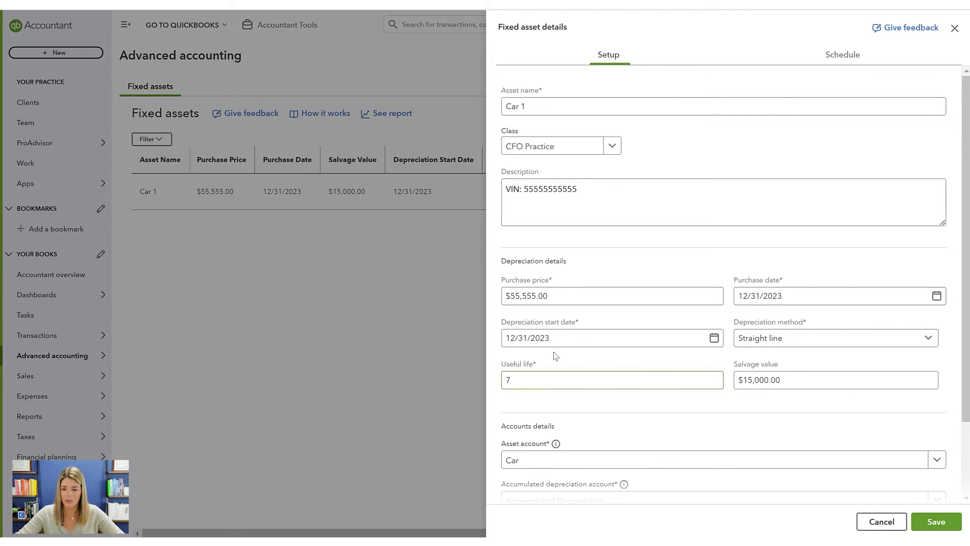
# Enter a 7.5-year useful life, see the full-years error, and restore it to 7.
pyautogui.click(519, 380)
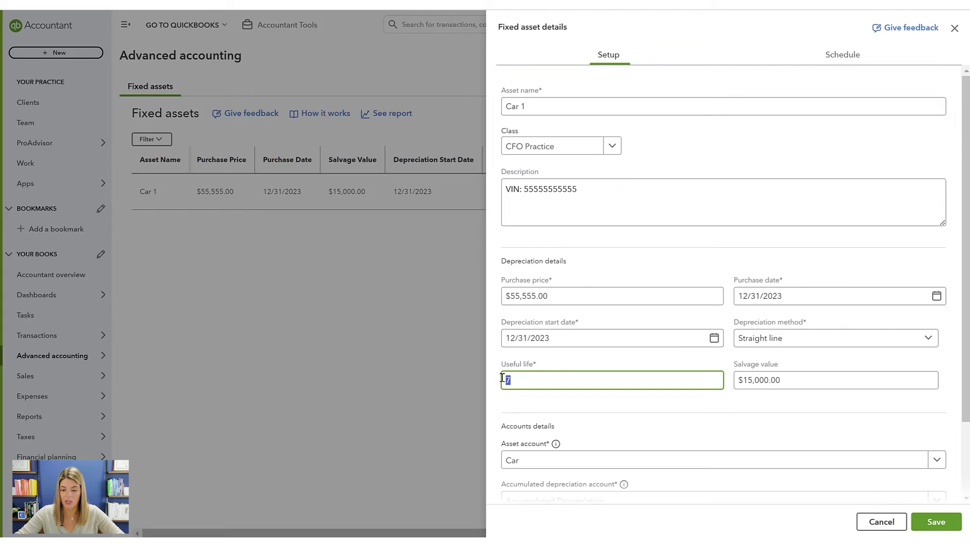
pyautogui.click(533, 419)
pyautogui.click(536, 382)
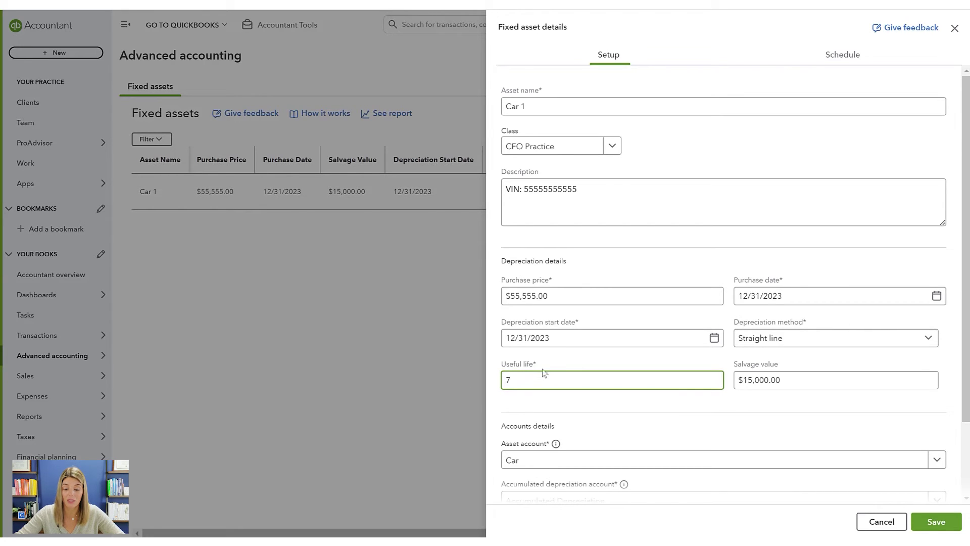
pyautogui.write('.5')
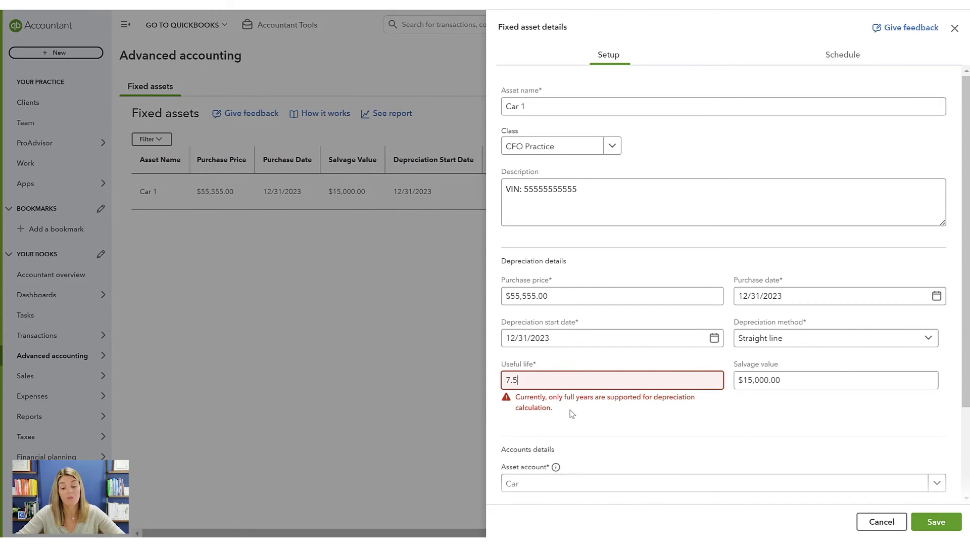
pyautogui.press('BackSpace')
pyautogui.press('BackSpace')
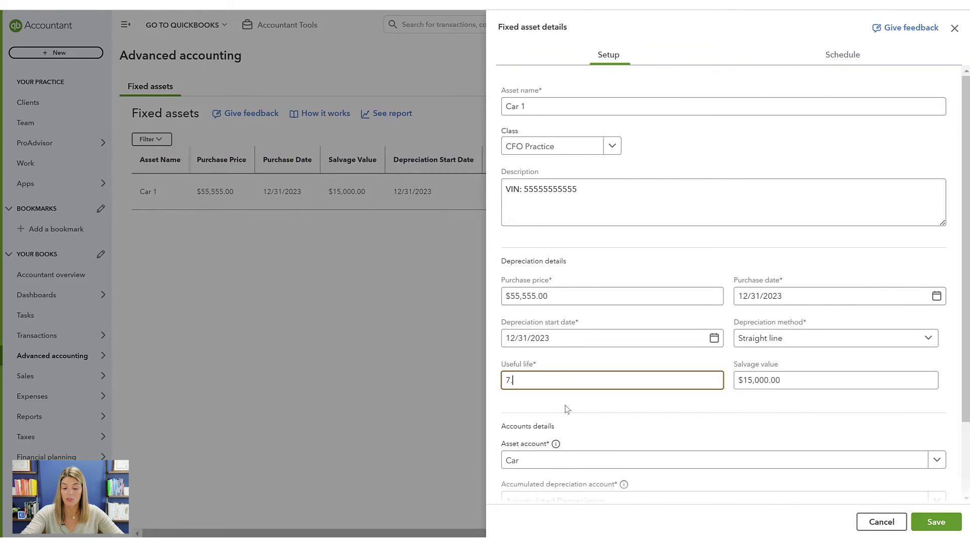
pyautogui.click(566, 408)
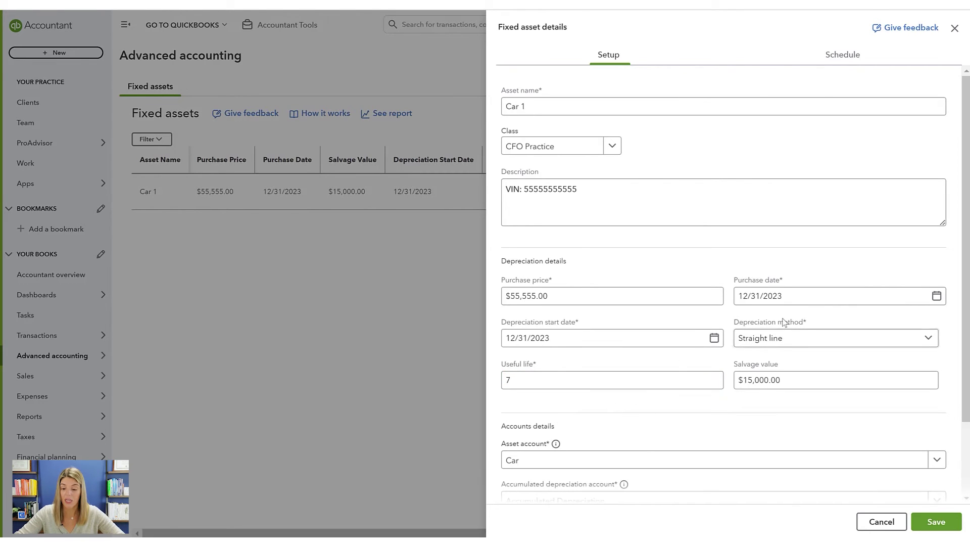
pyautogui.click(937, 297)
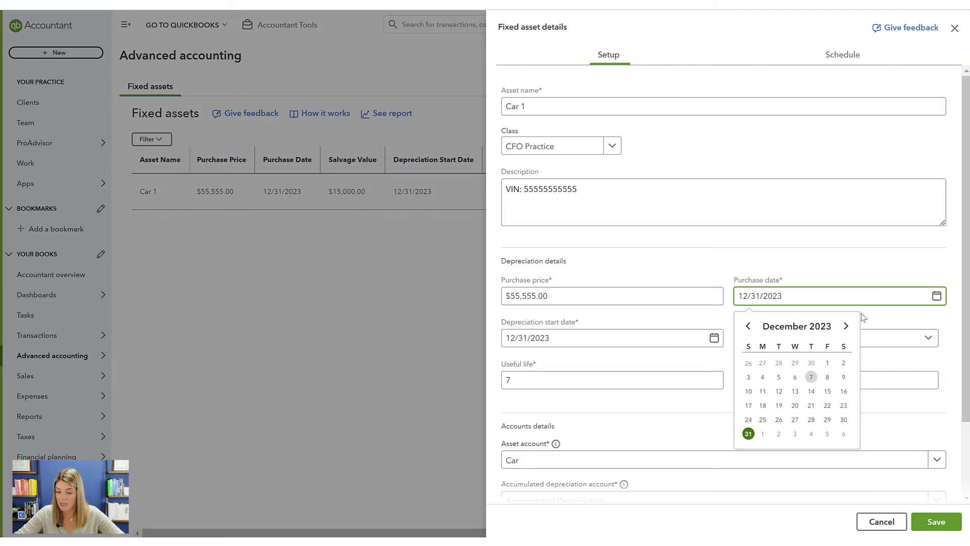
# Set Car 1's purchase date to 07/01/2024.
pyautogui.click(846, 326)
pyautogui.click(846, 326)
pyautogui.click(846, 326)
pyautogui.click(846, 326)
pyautogui.click(847, 326)
pyautogui.click(846, 327)
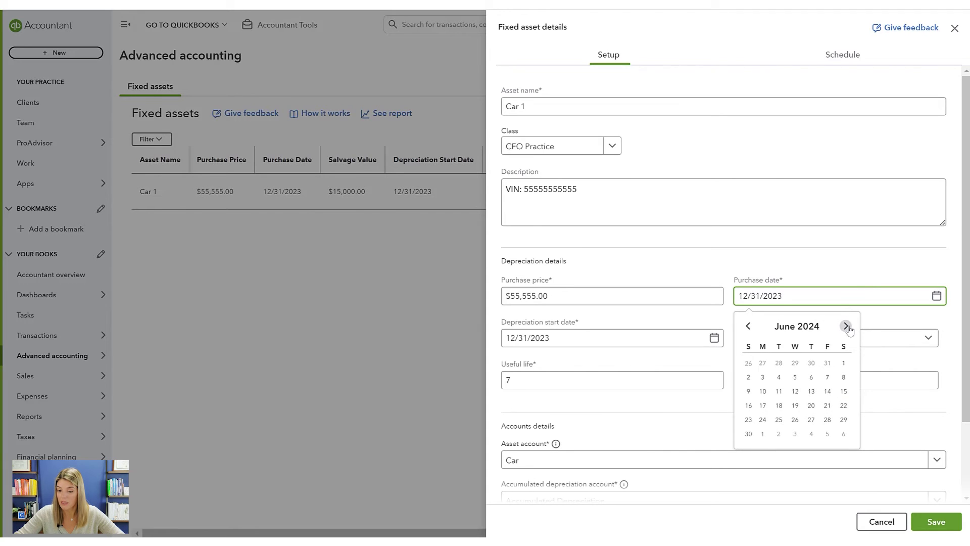
pyautogui.click(762, 434)
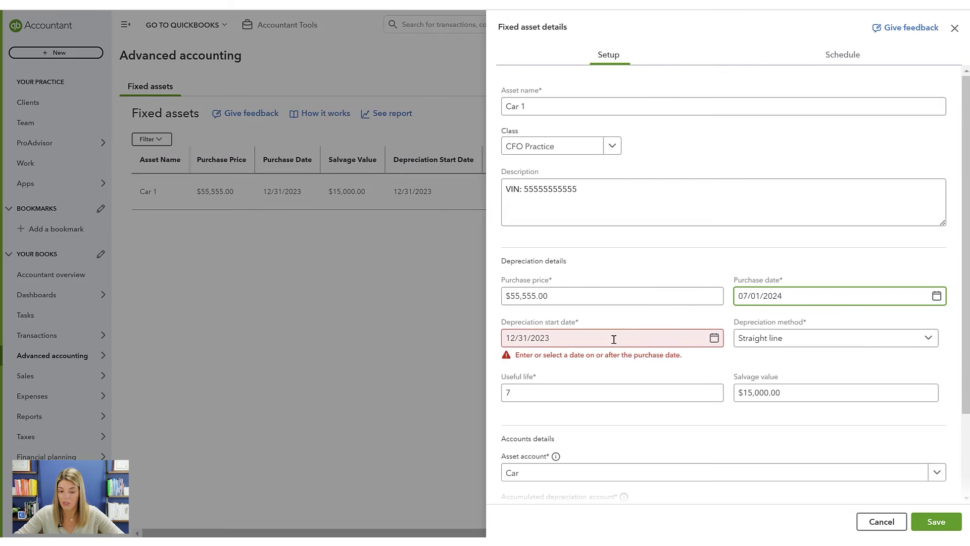
# Set the depreciation start date to July 1, 2024.
pyautogui.click(713, 338)
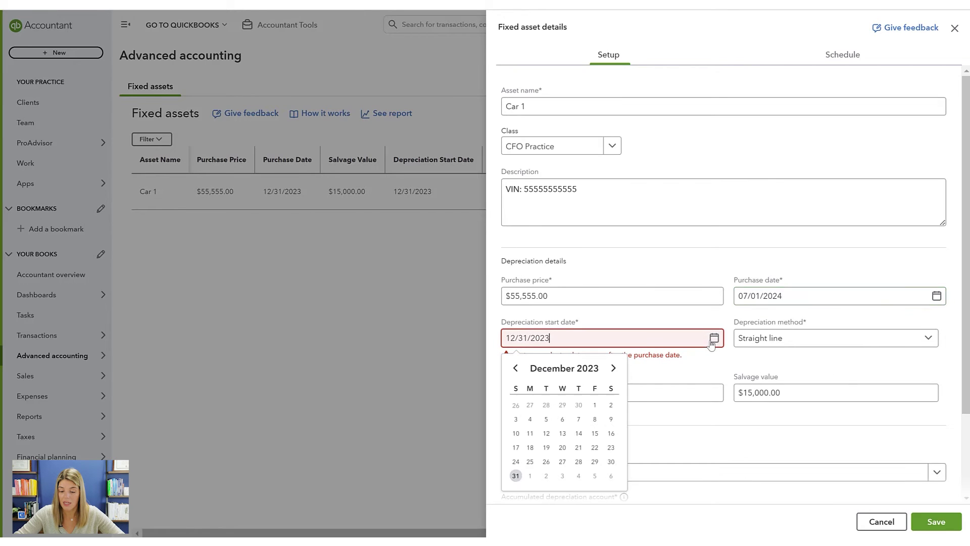
pyautogui.click(612, 368)
pyautogui.click(612, 368)
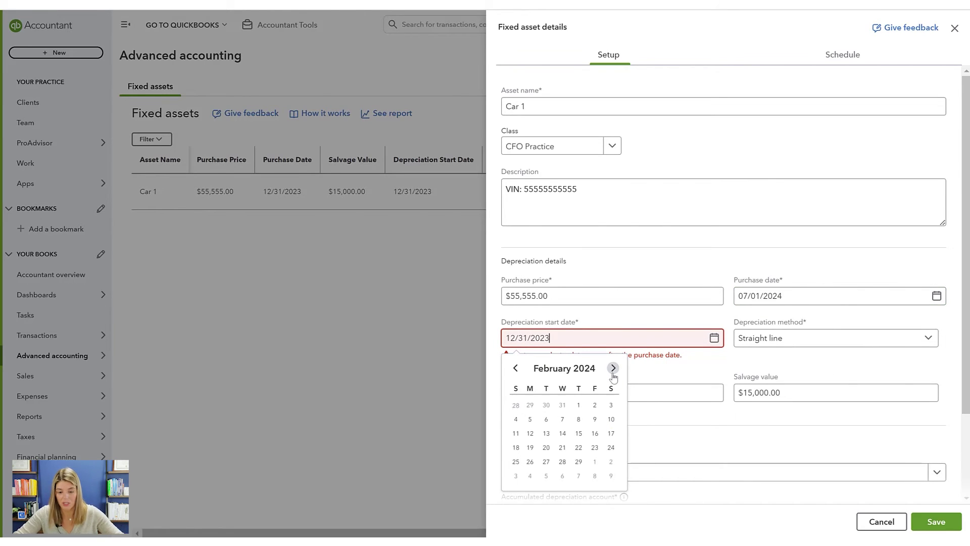
pyautogui.click(613, 368)
pyautogui.click(613, 368)
pyautogui.click(613, 368)
pyautogui.click(613, 369)
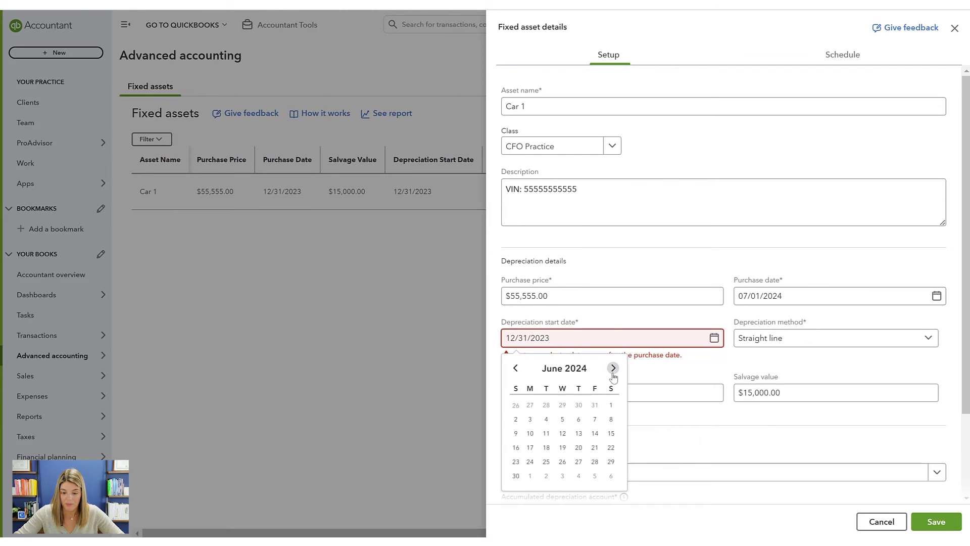
pyautogui.click(530, 475)
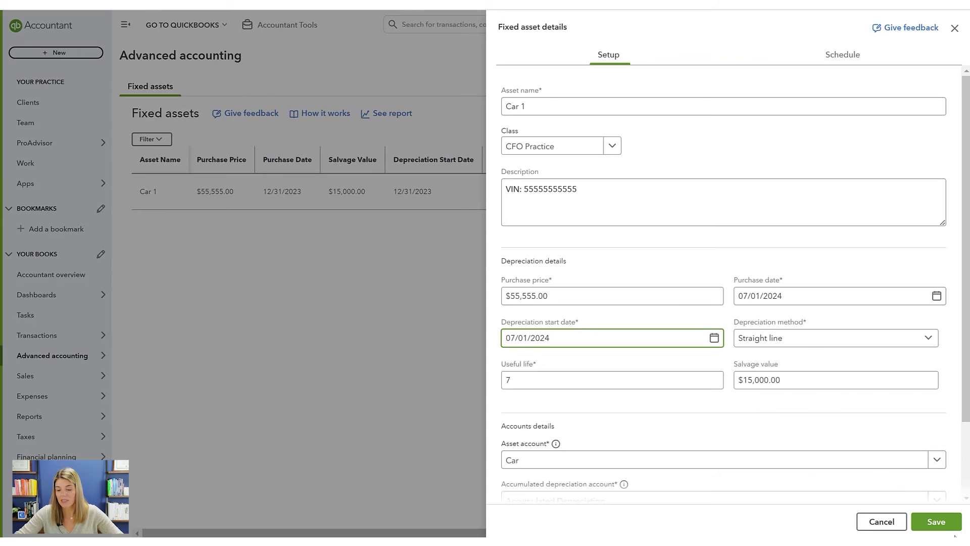
# Save the Car 1 asset and confirm the save.
pyautogui.click(936, 522)
pyautogui.click(584, 323)
pyautogui.click(861, 65)
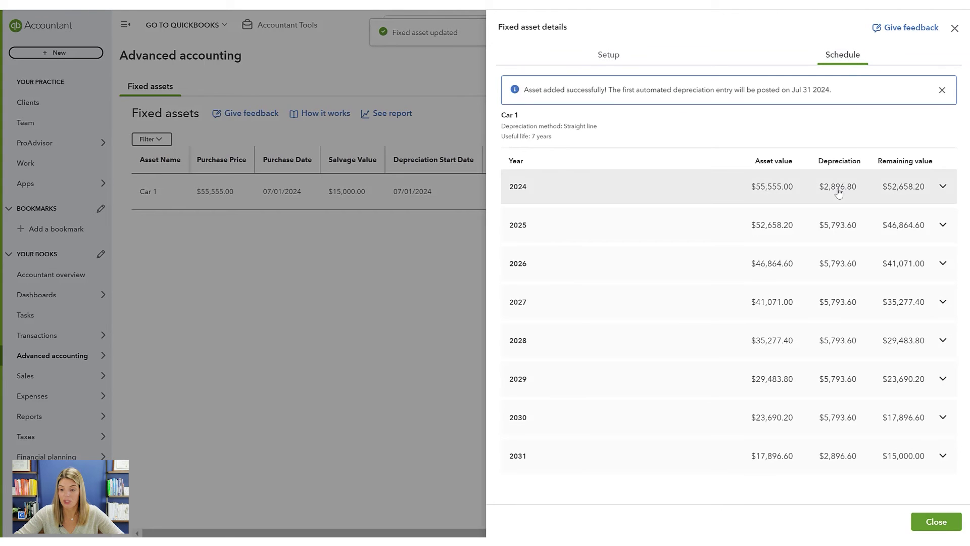
# Review the 2024 monthly depreciation on Car 1's schedule, then close its details.
pyautogui.click(952, 188)
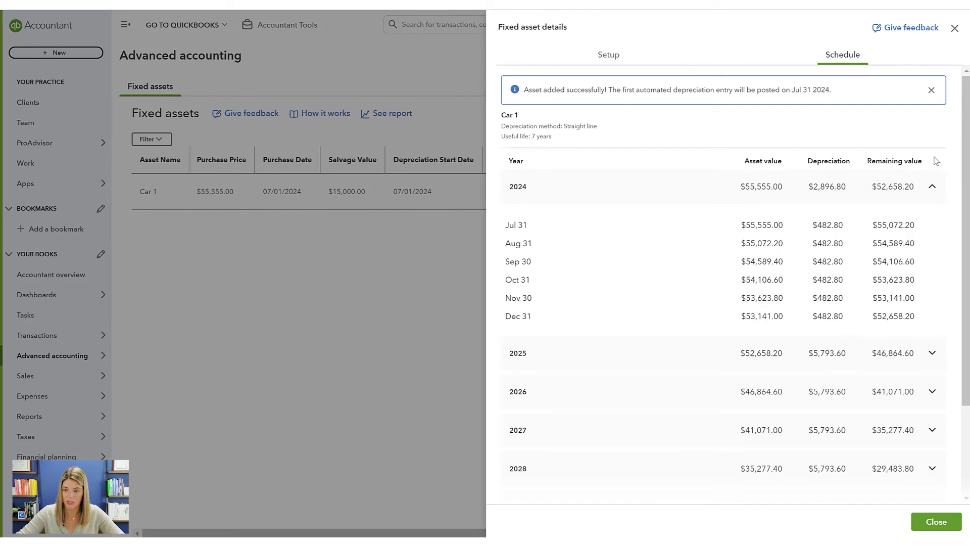
pyautogui.click(933, 187)
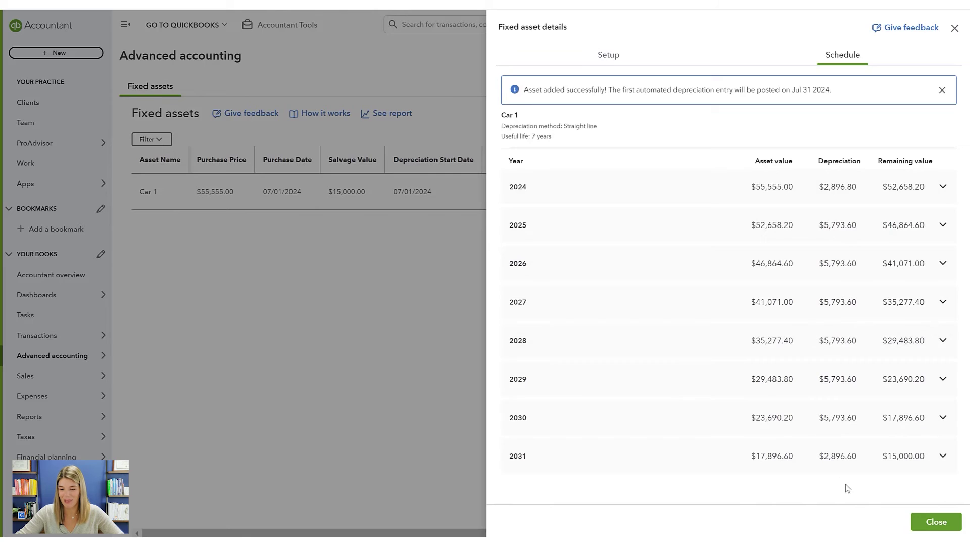
pyautogui.click(927, 520)
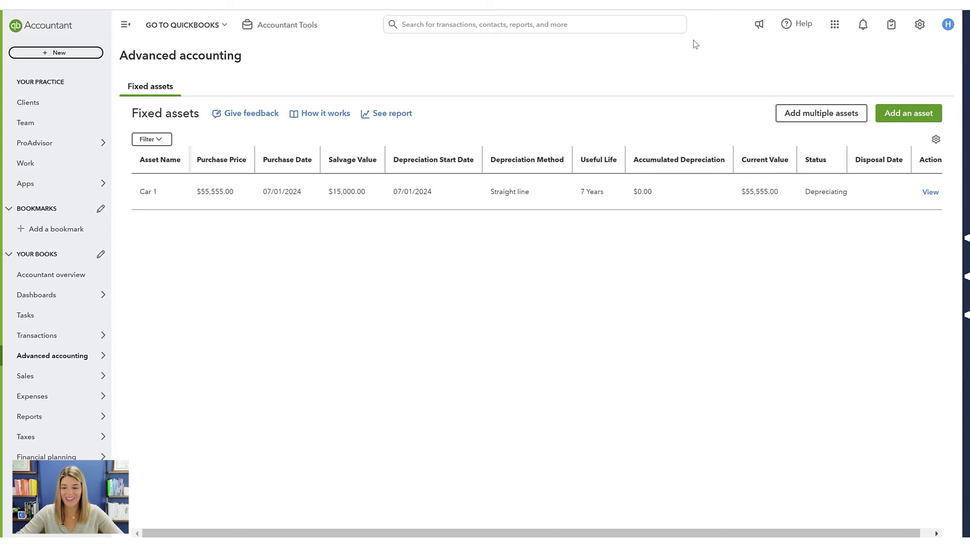
# Open the empty Add multiple assets grid and bring the sample spreadsheet forward.
pyautogui.click(787, 120)
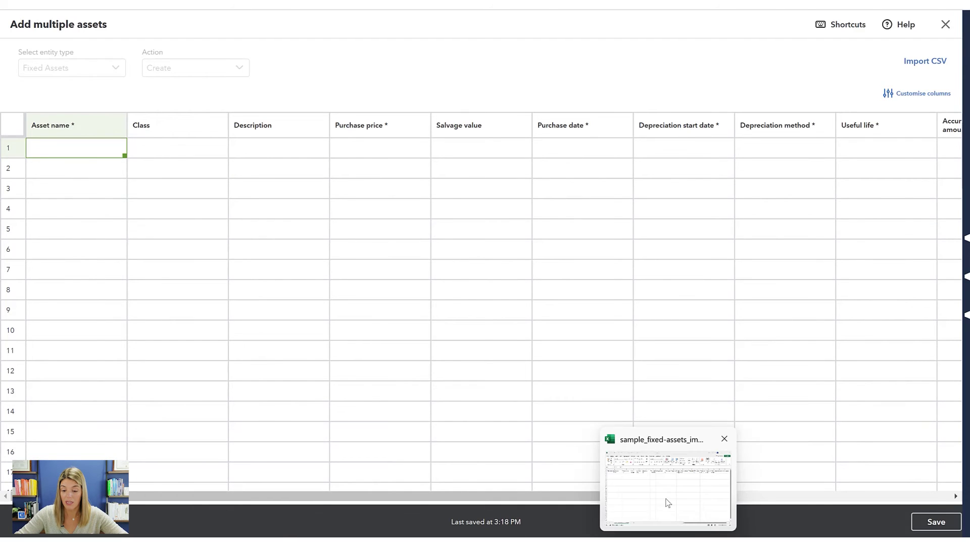
pyautogui.click(667, 502)
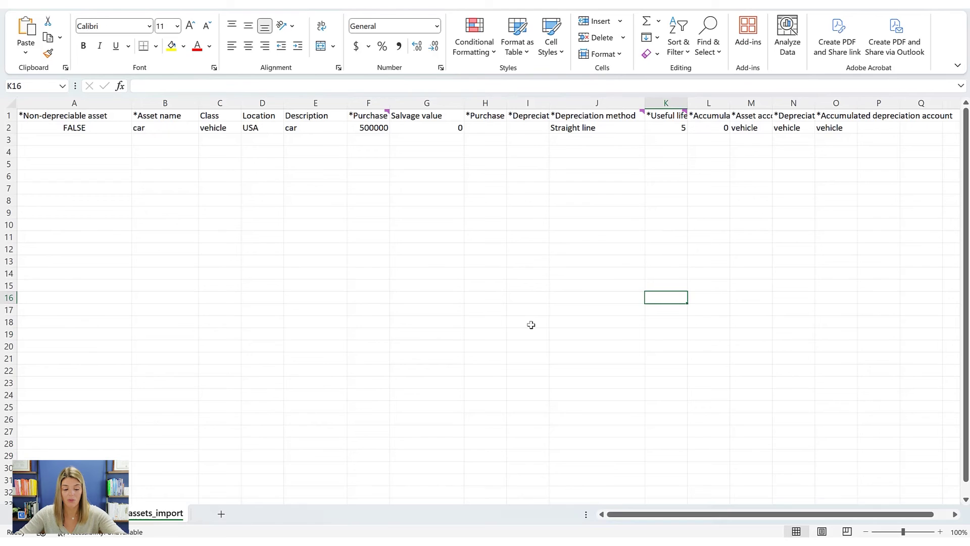
# Start a CSV import and open the sample_fixed-assets_import template in Excel.
pyautogui.hotkey('alt', 'Tab')
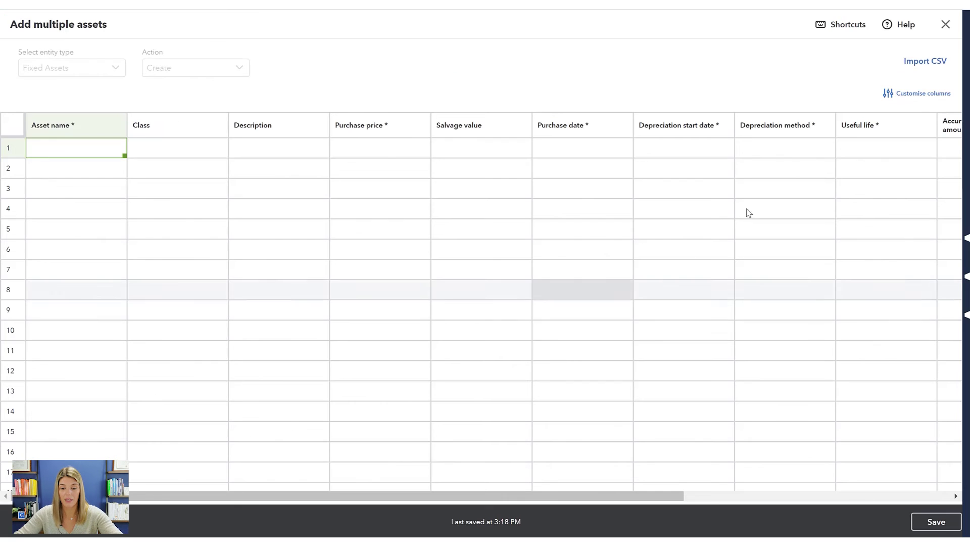
pyautogui.click(925, 62)
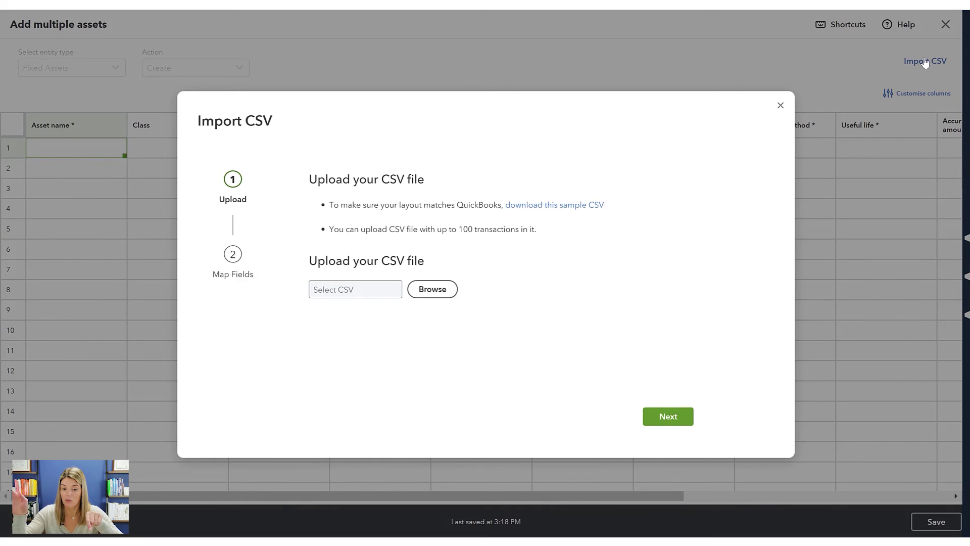
pyautogui.click(553, 209)
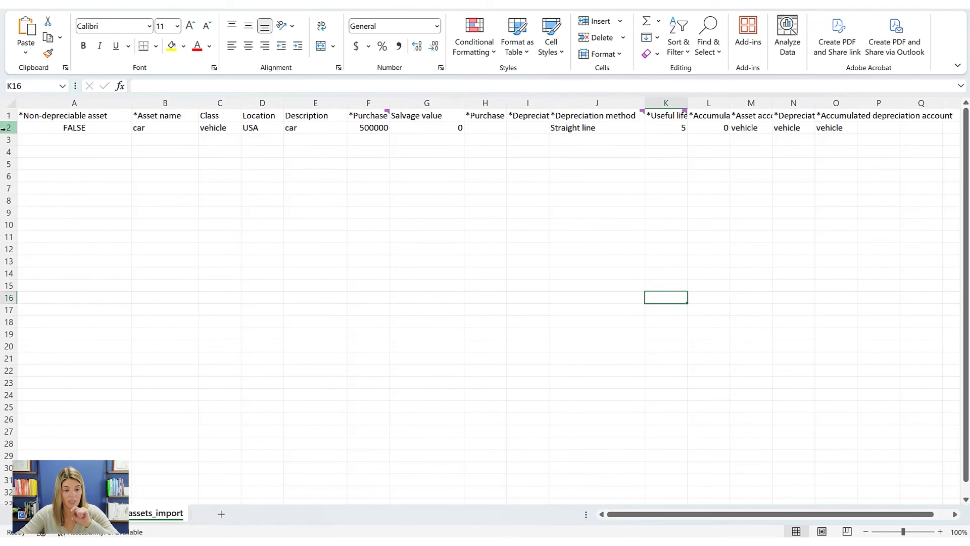
# Inspect the sample asset row B2 through P2 in the template.
pyautogui.click(58, 117)
pyautogui.click(128, 131)
pyautogui.moveTo(163, 129); pyautogui.dragTo(853, 127)
pyautogui.click(174, 138)
pyautogui.moveTo(152, 129); pyautogui.dragTo(888, 131)
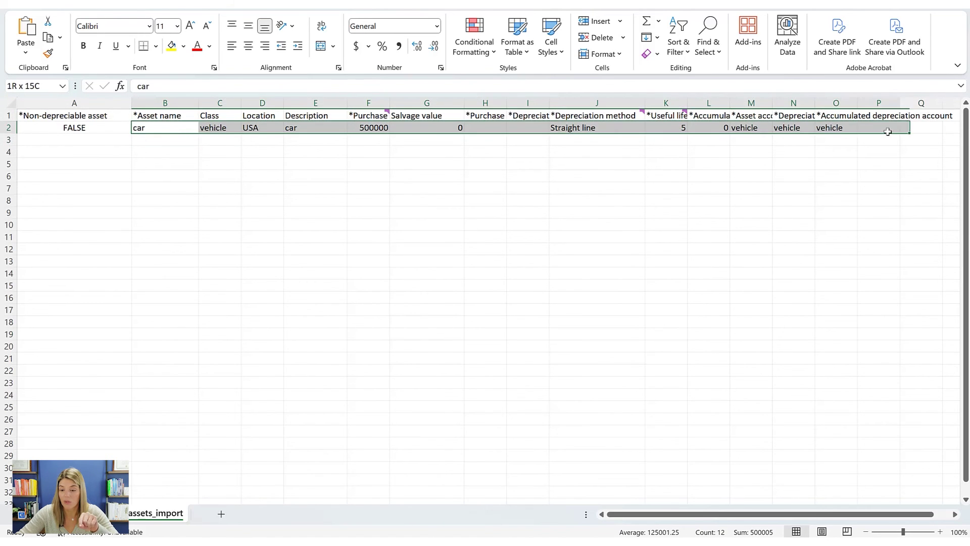
pyautogui.click(162, 140)
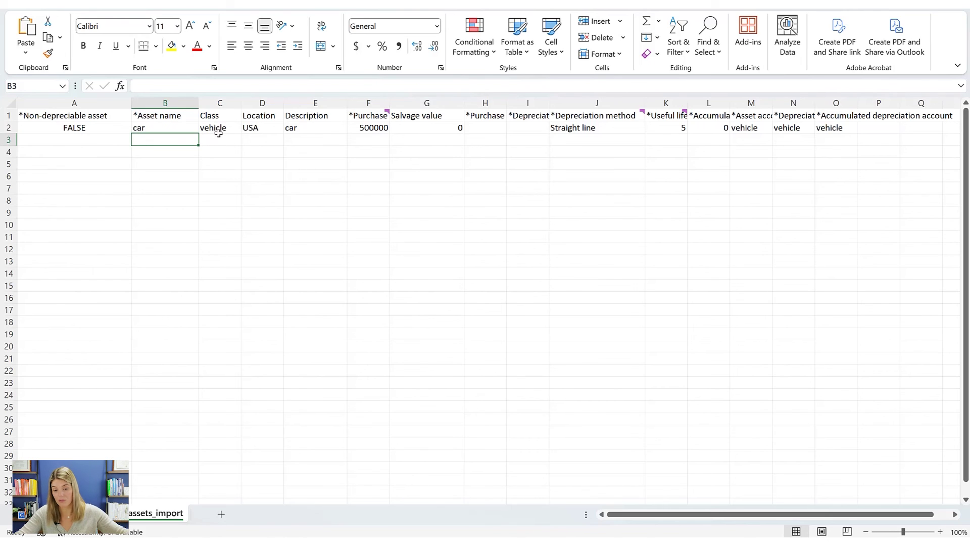
# Read the Purchase price and Useful life header notes, then close the CSV import.
pyautogui.moveTo(367, 119)
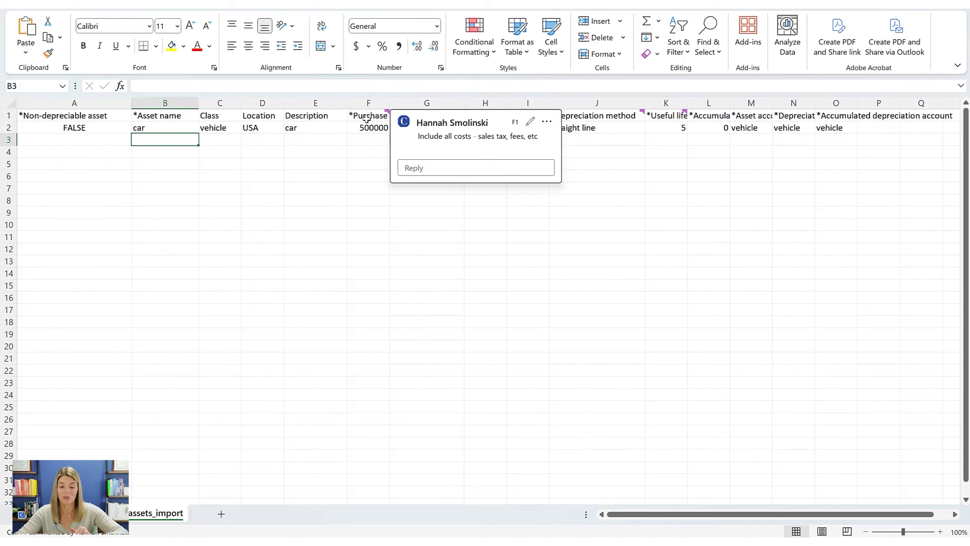
pyautogui.click(790, 164)
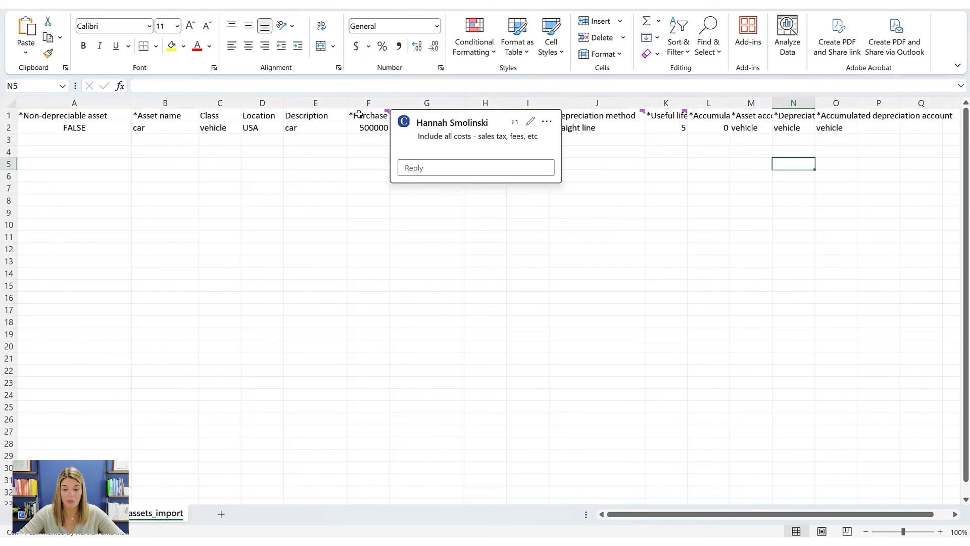
pyautogui.click(361, 117)
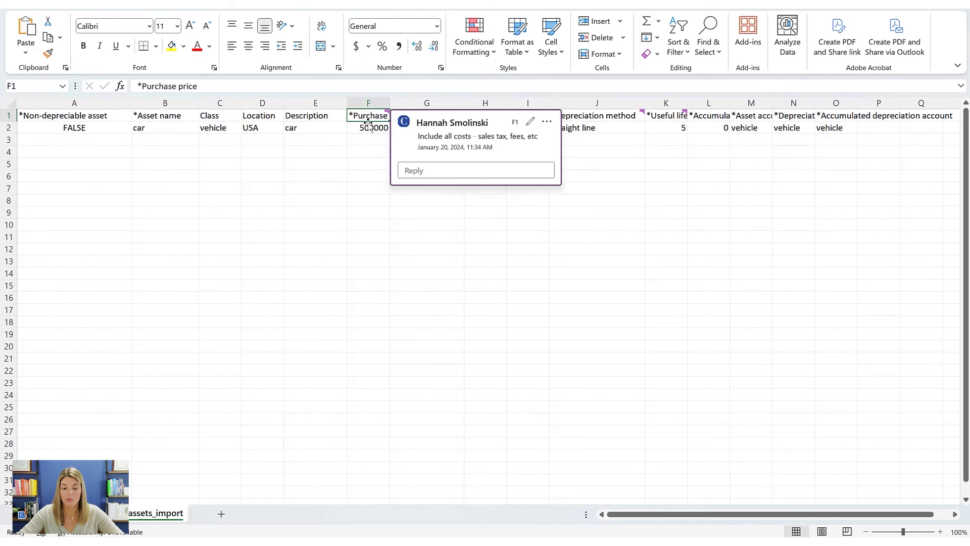
pyautogui.click(632, 161)
pyautogui.moveTo(608, 117)
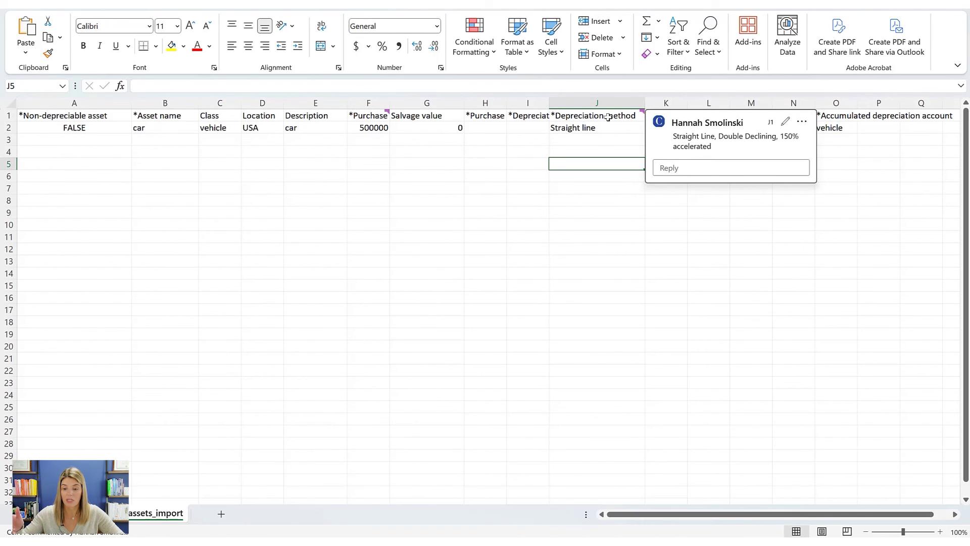
pyautogui.click(606, 141)
pyautogui.click(668, 117)
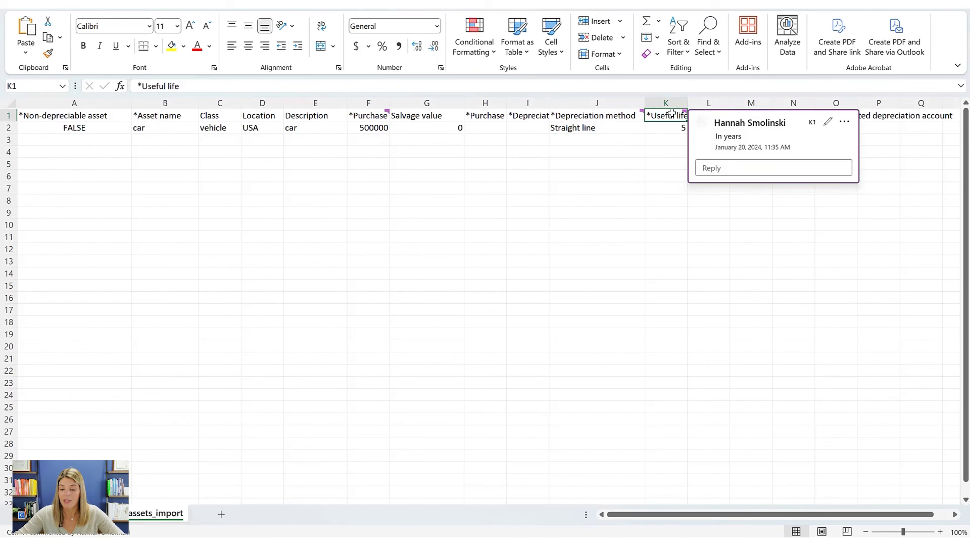
pyautogui.click(668, 141)
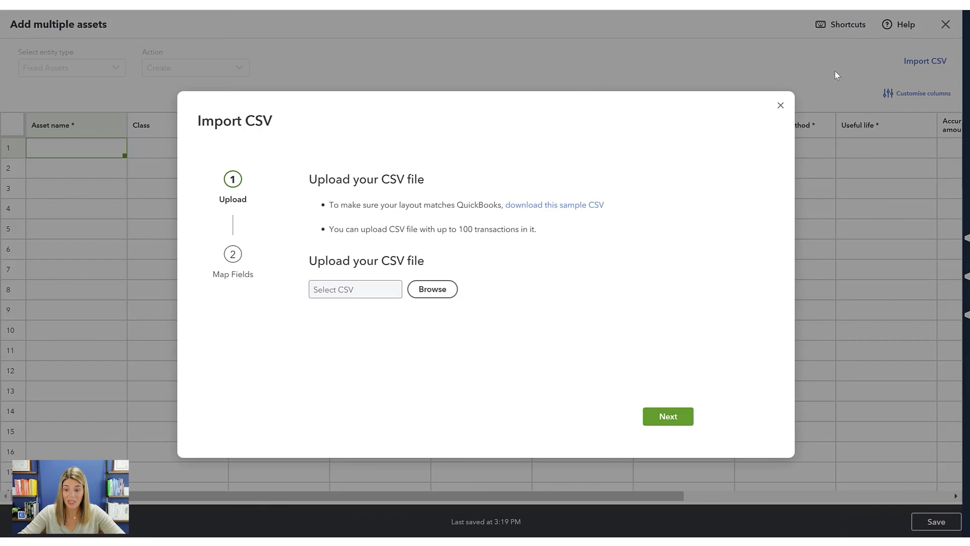
pyautogui.click(780, 105)
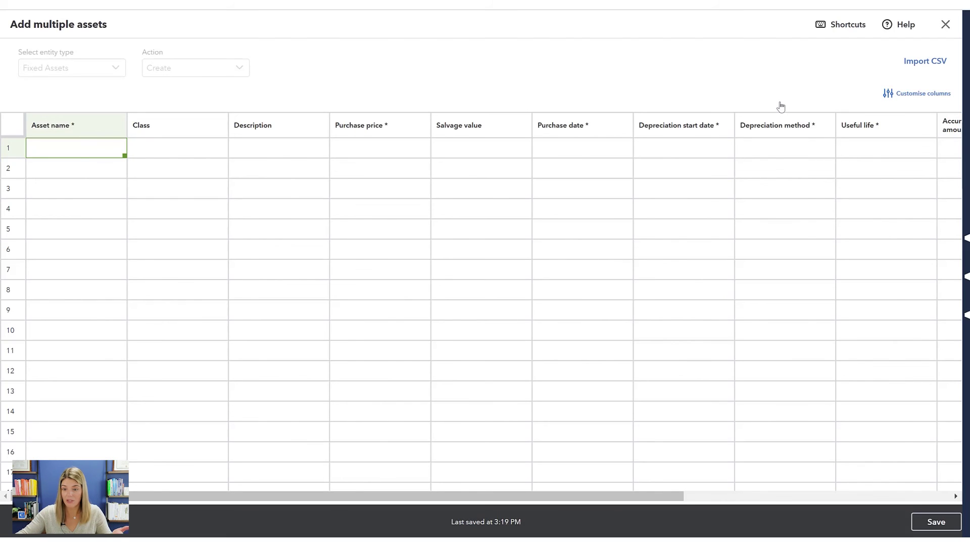
# Close the bulk-entry grid, view Car 1's schedule, and return to the Fixed assets list.
pyautogui.click(945, 24)
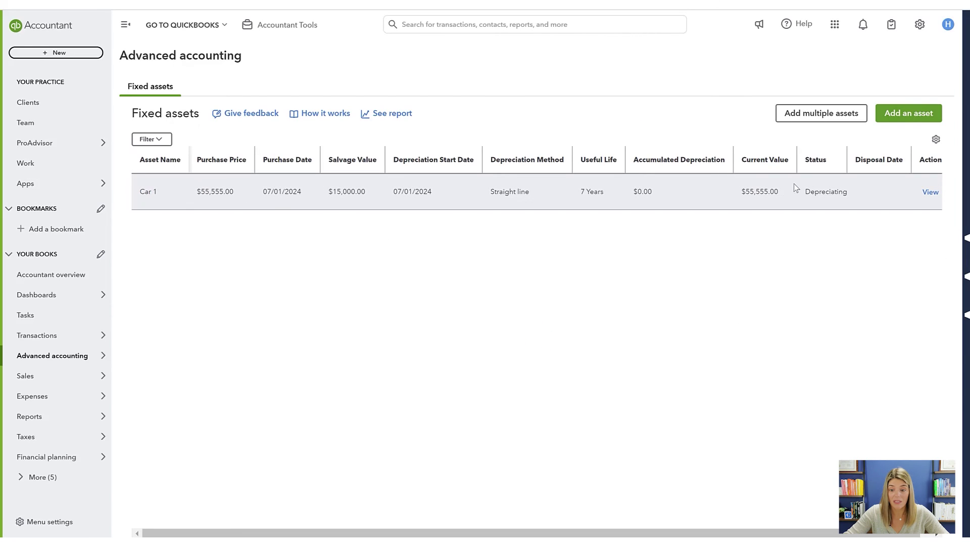
pyautogui.click(931, 192)
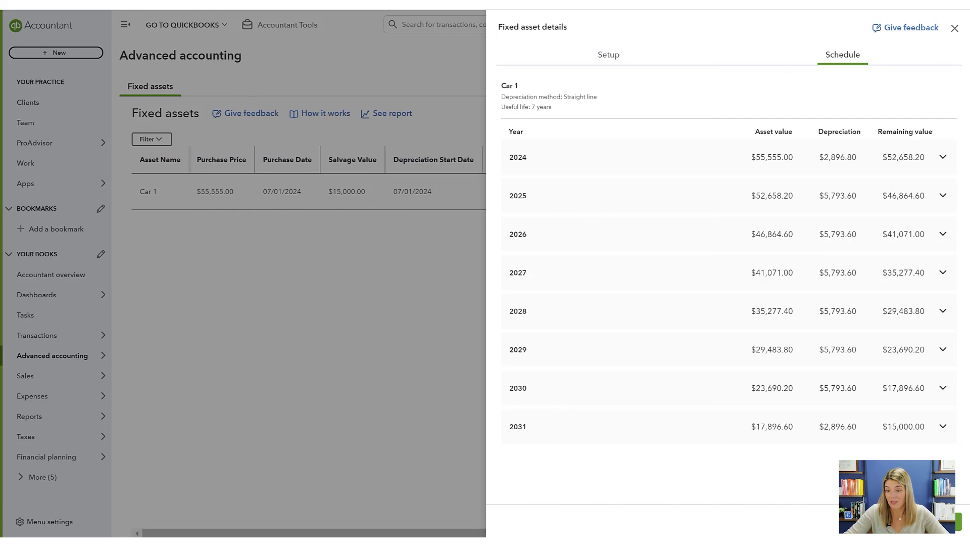
pyautogui.click(954, 28)
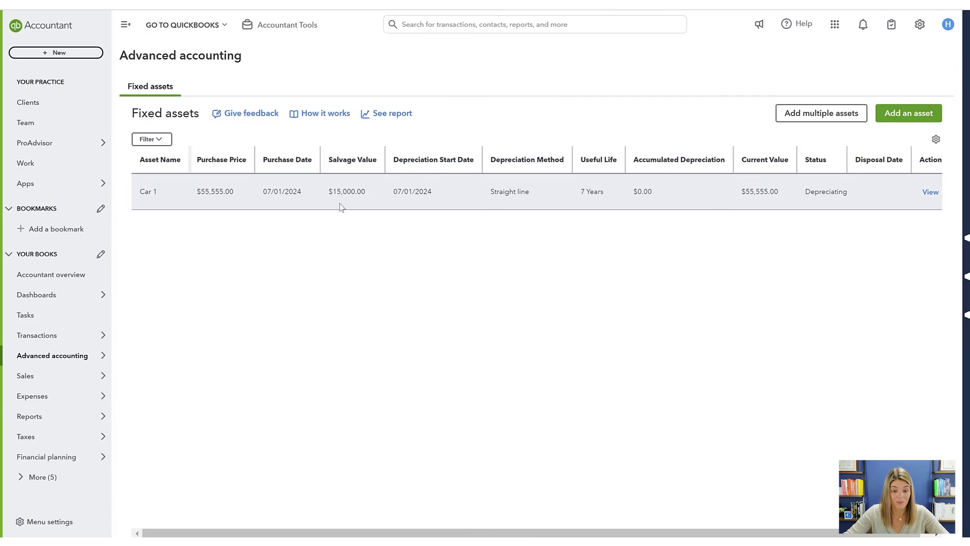